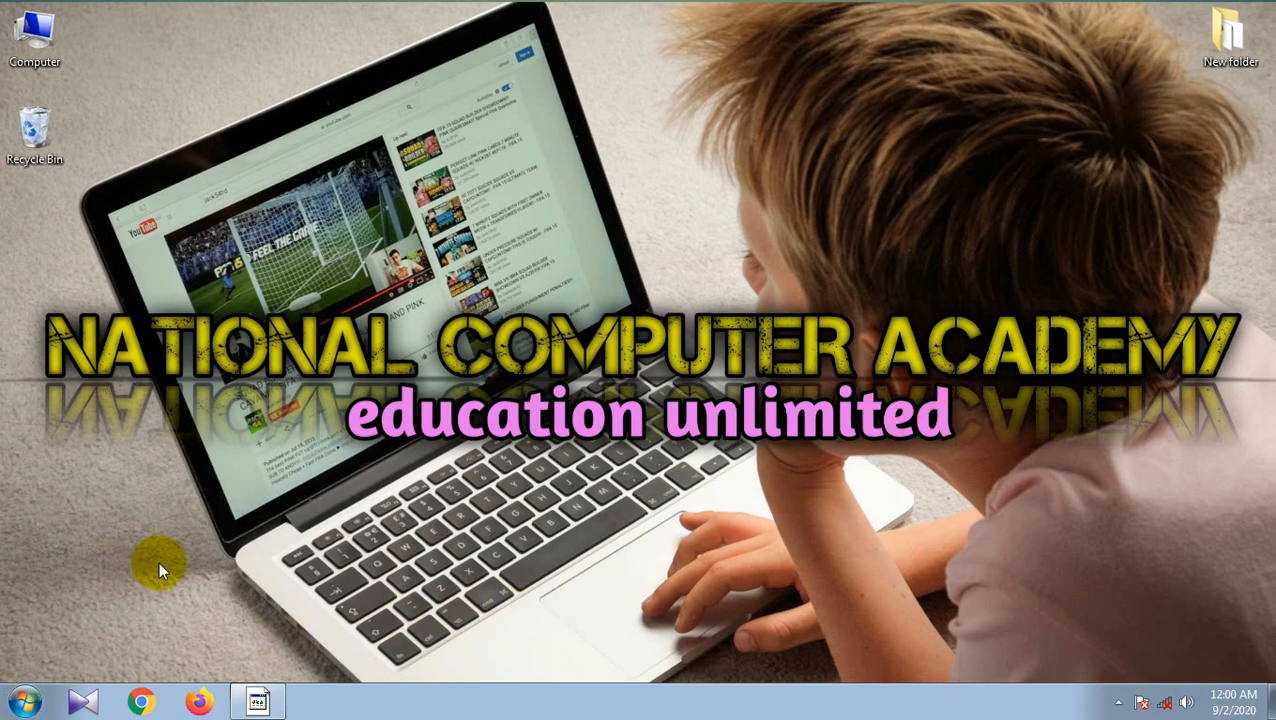
- Launch Notepad from the Accessories programs, then close its empty window
left_click(24, 704)
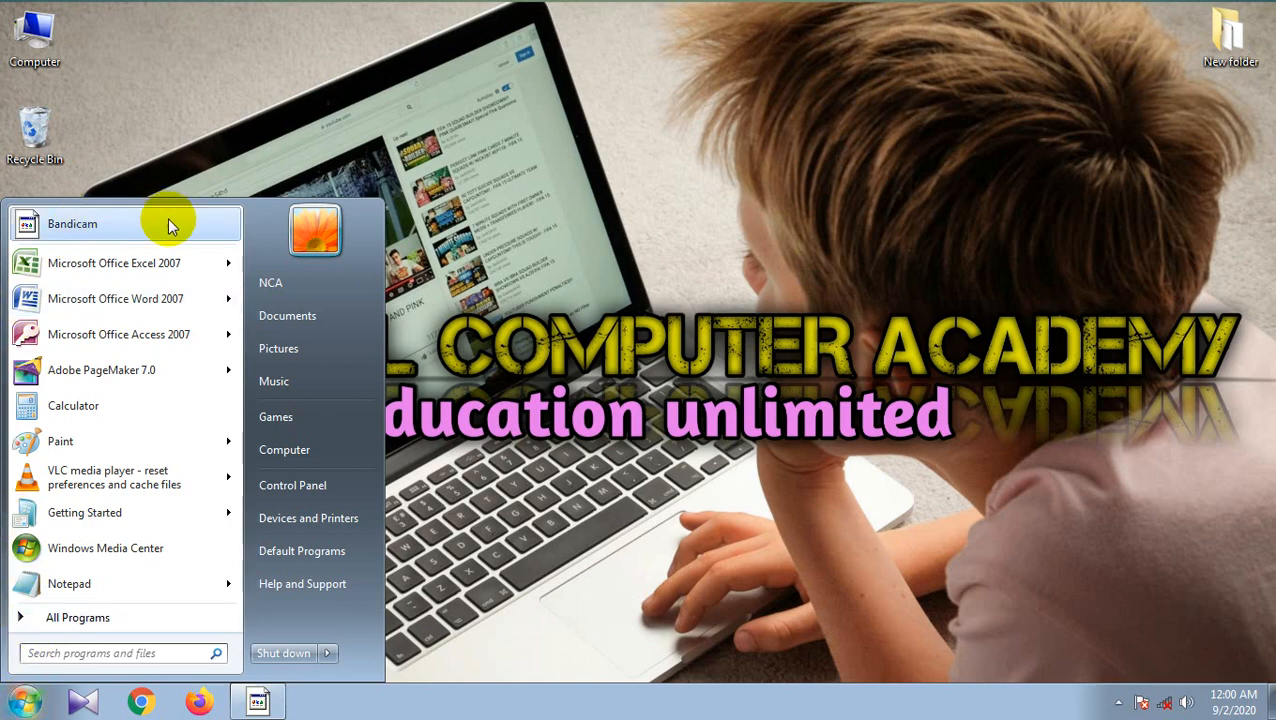
left_click(120, 616)
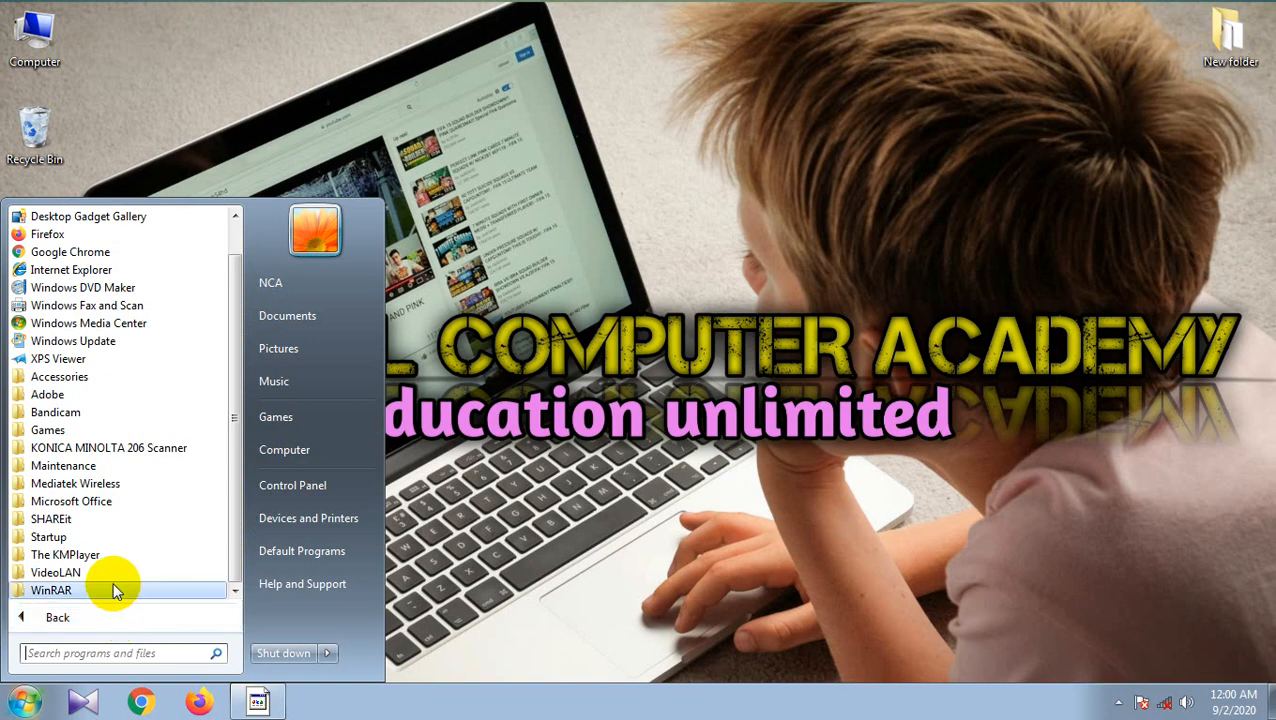
left_click(70, 385)
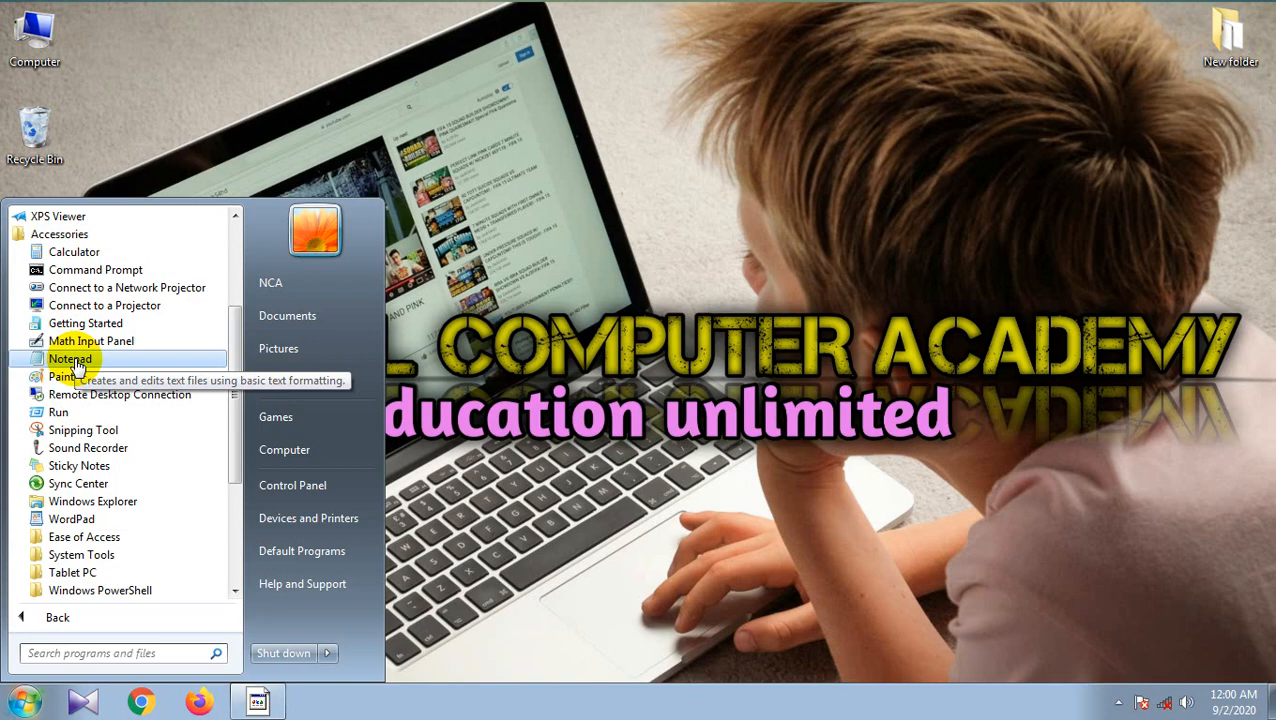
left_click(70, 359)
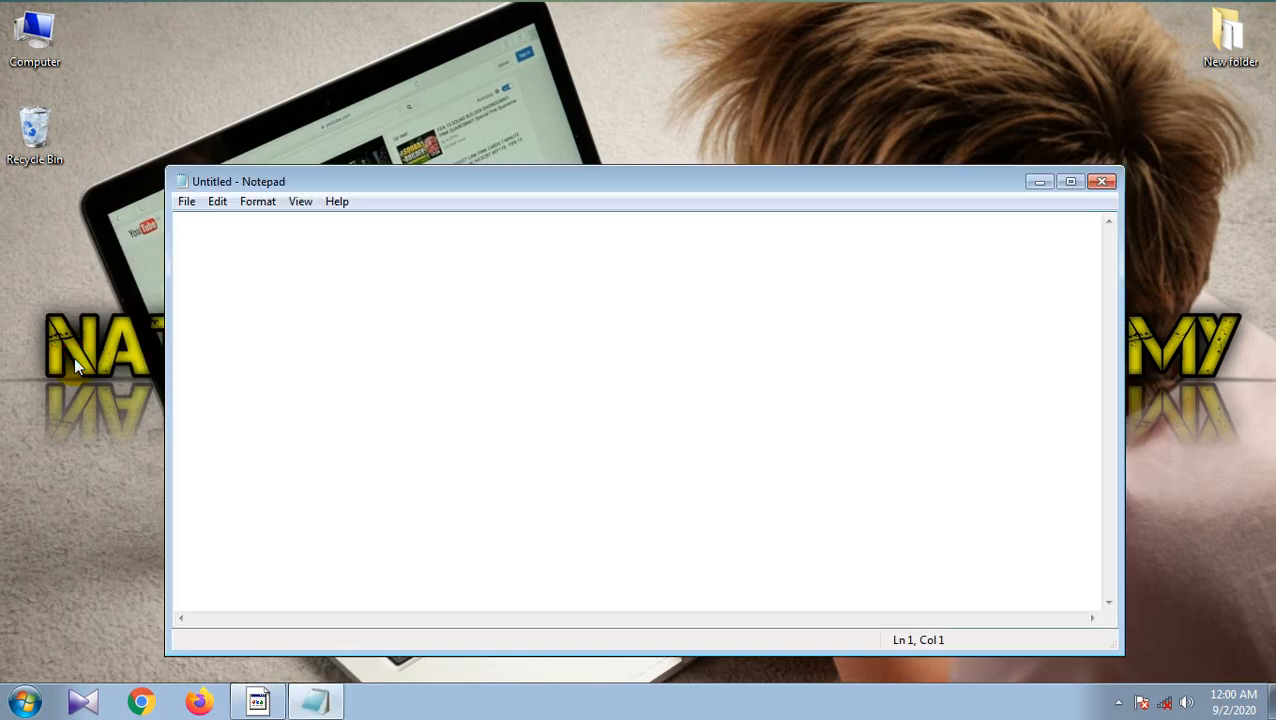
left_click(1102, 183)
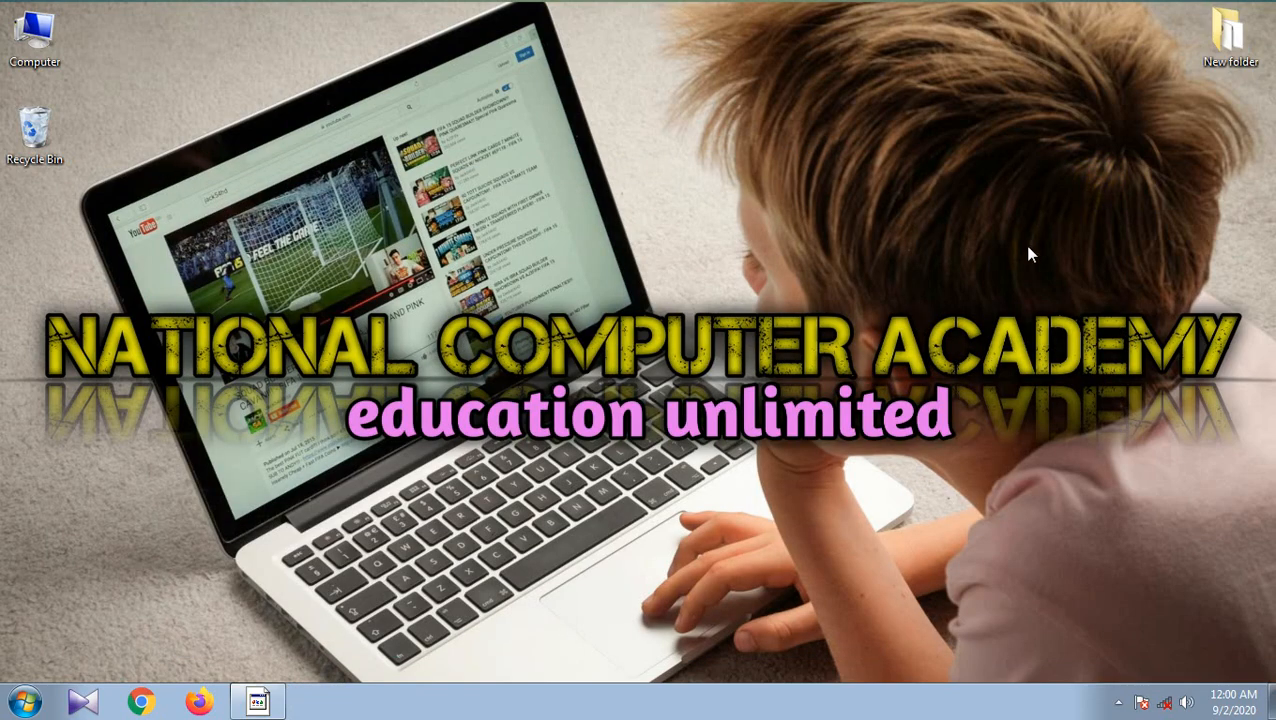
- Search the installed programs for "notepad", launch Notepad from the results and close its empty window
left_click(24, 700)
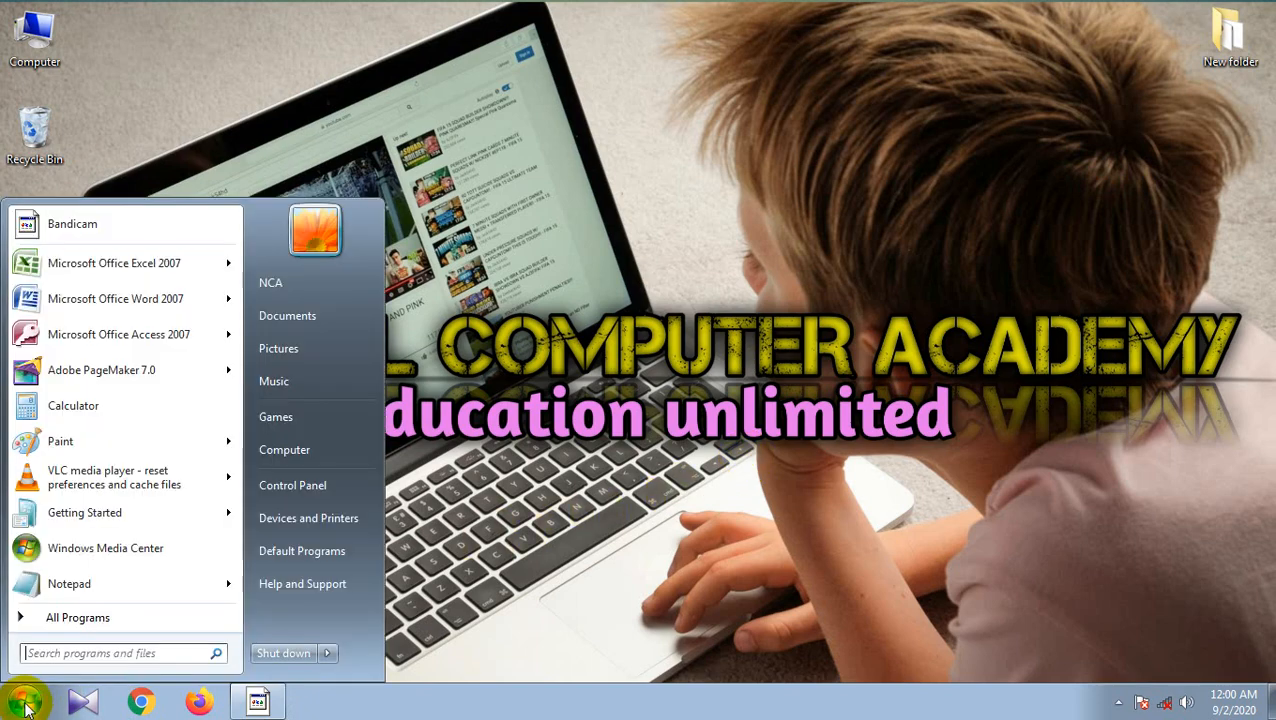
left_click(70, 656)
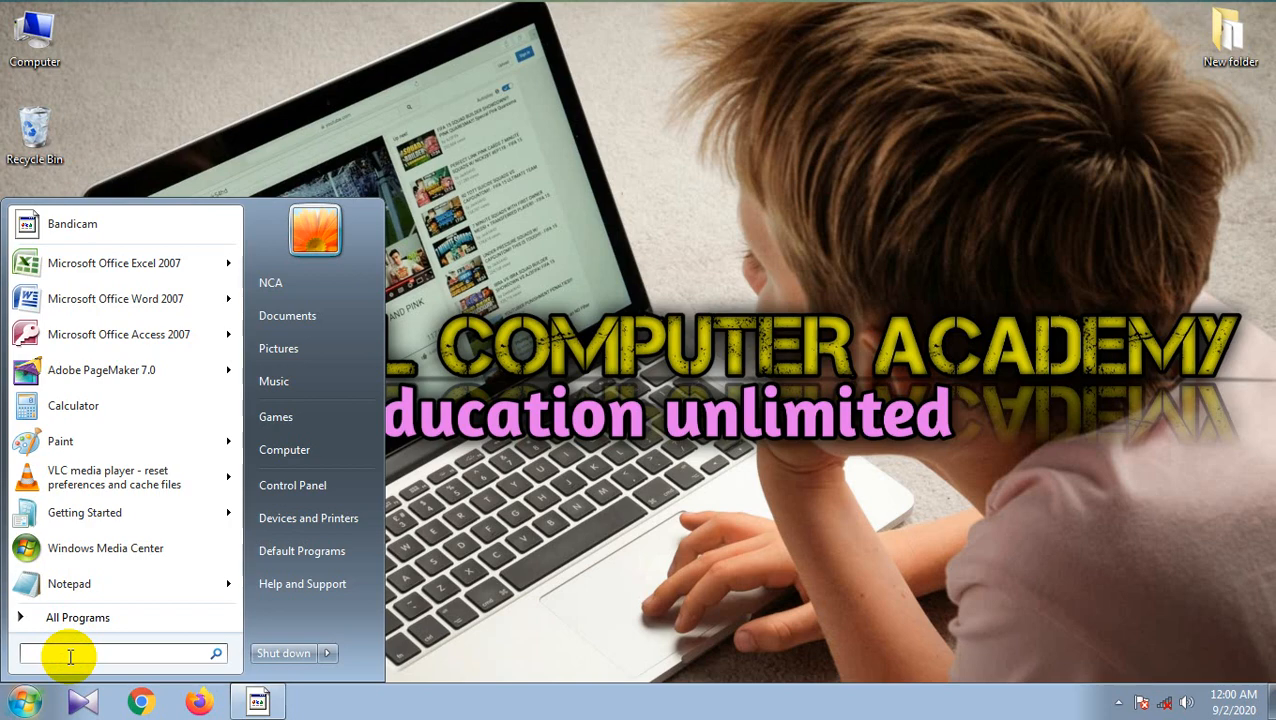
type("note")
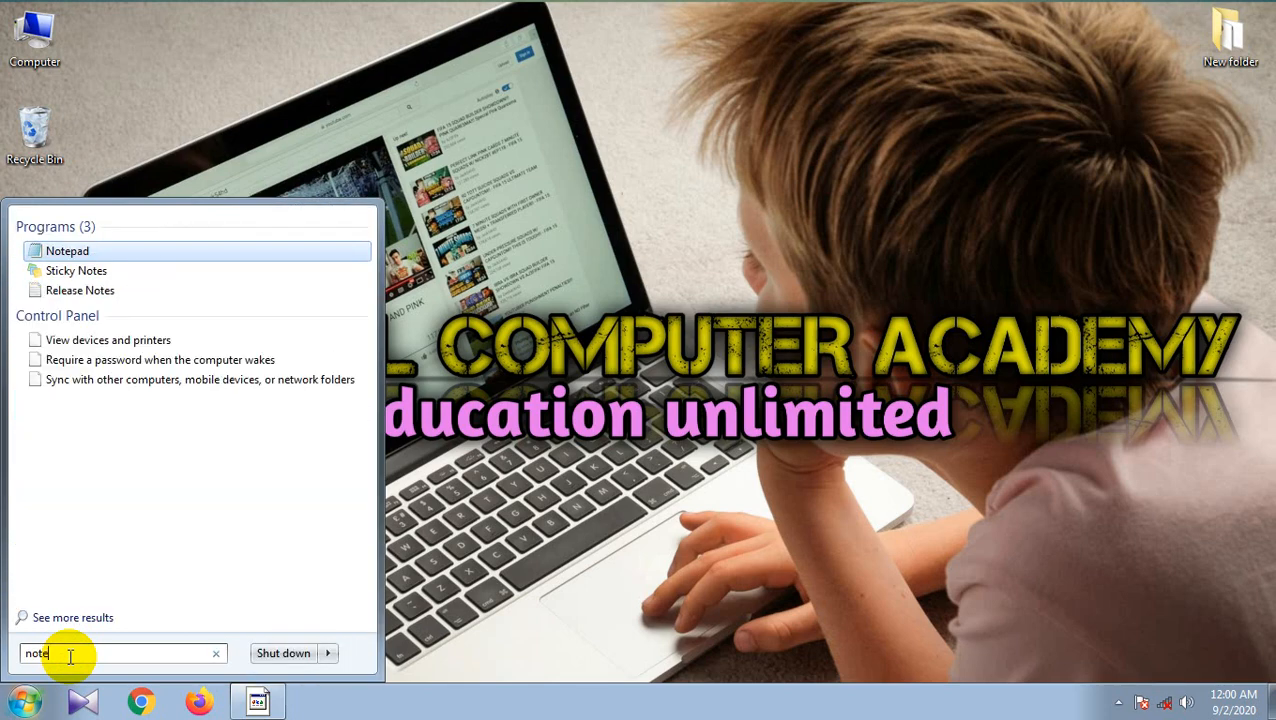
type("pad")
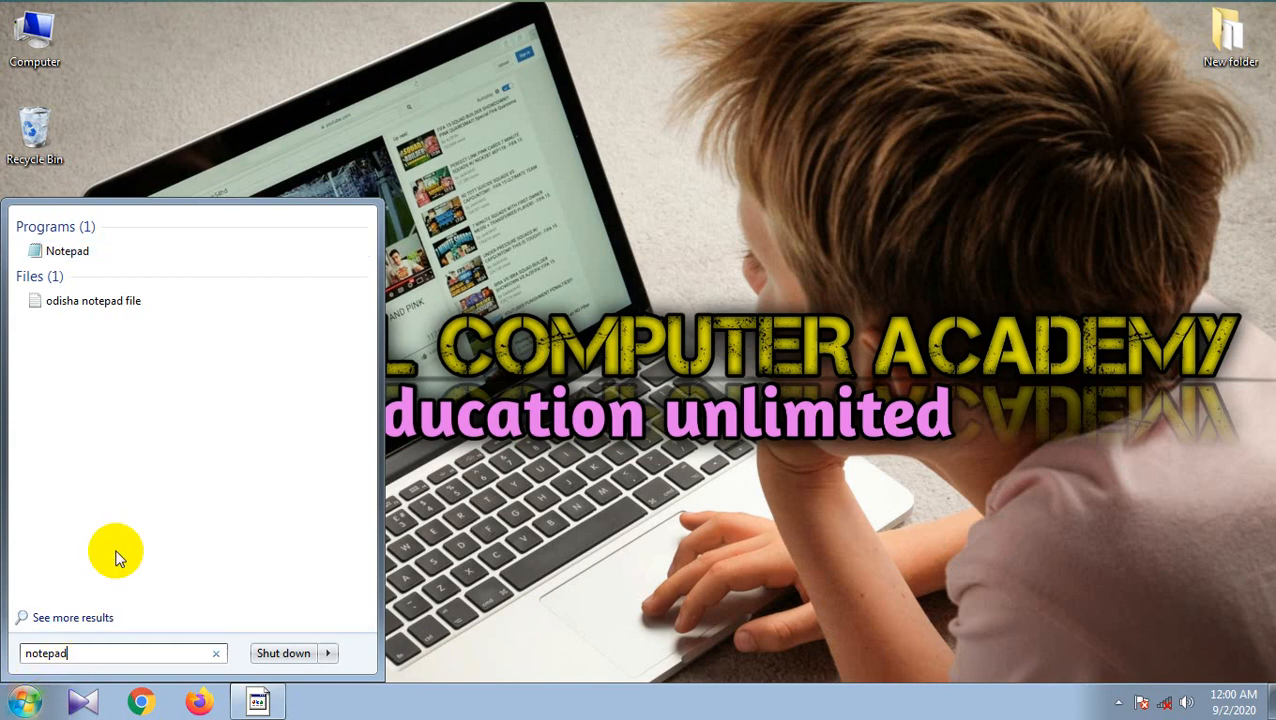
left_click(78, 251)
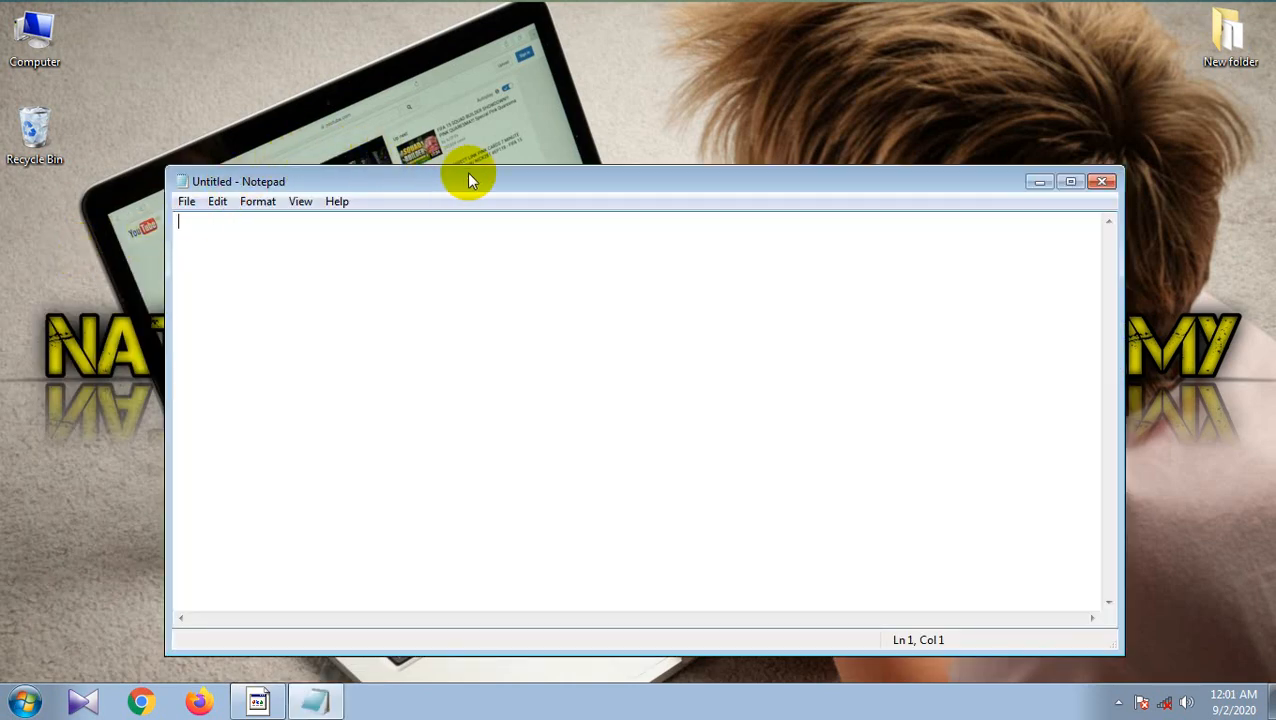
left_click(1100, 183)
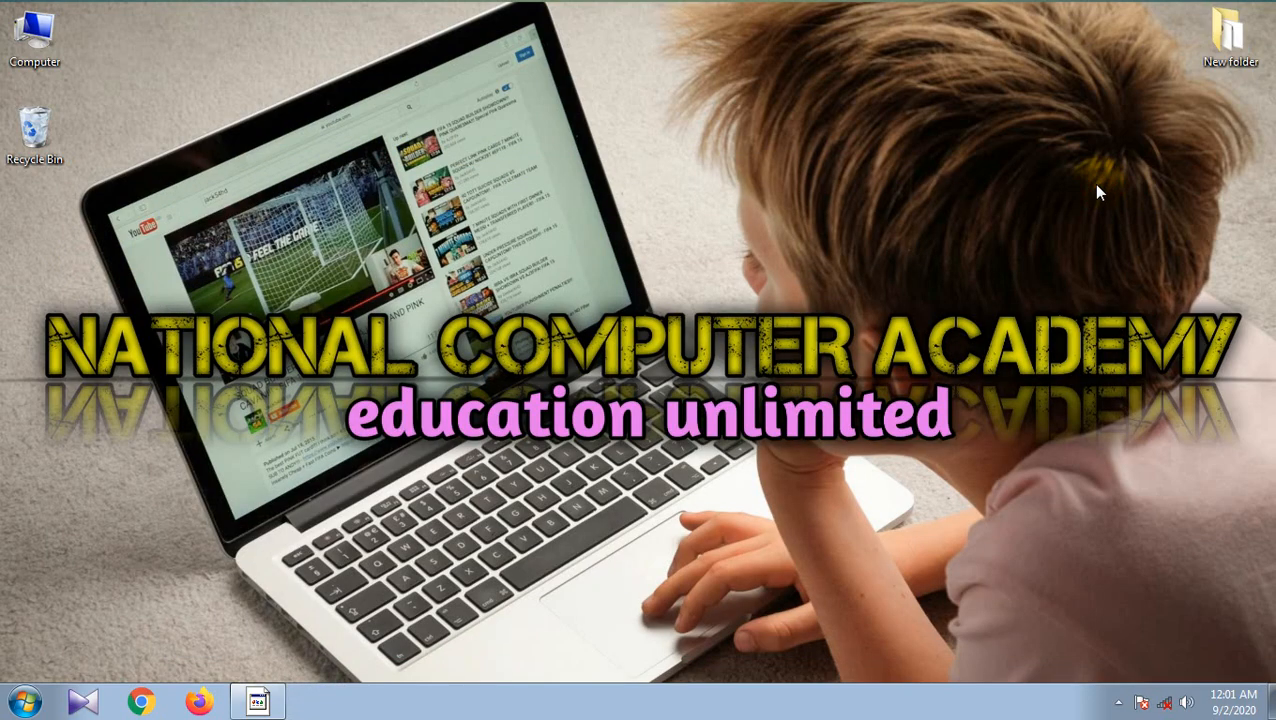
- Launch Notepad with the Run command "notepad" and maximize its window
key("super+r")
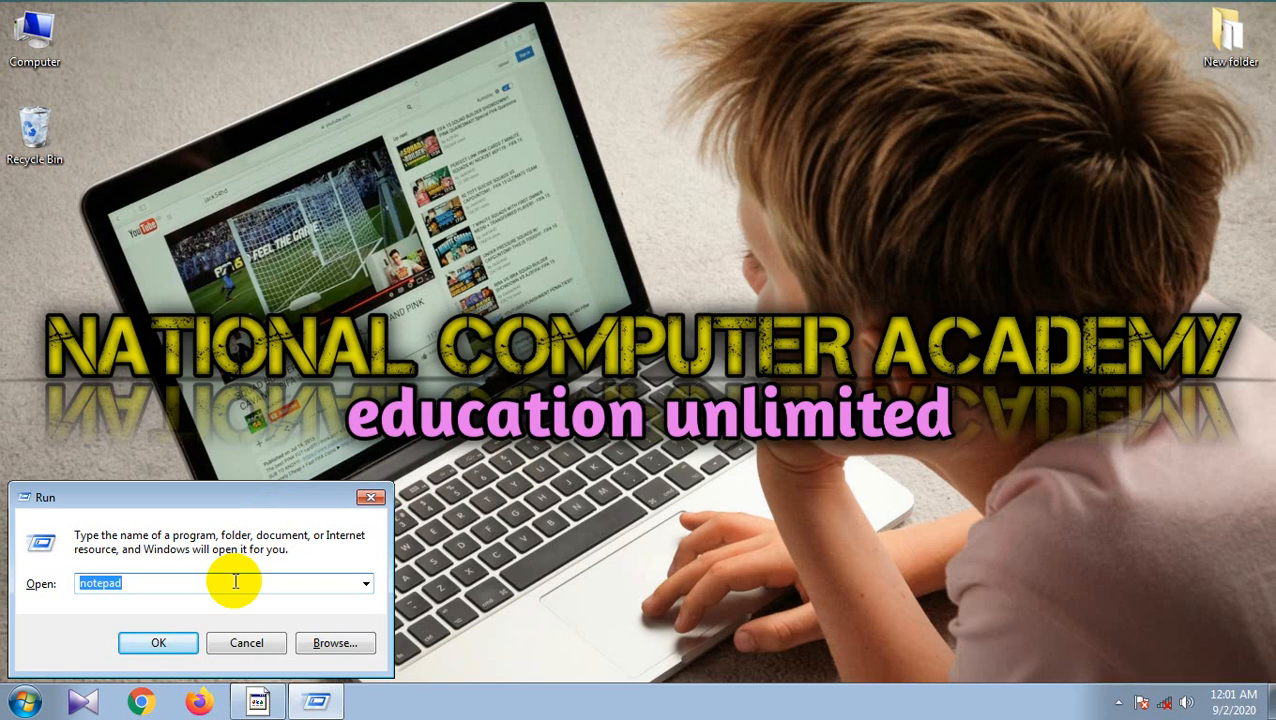
key("BackSpace")
type("n")
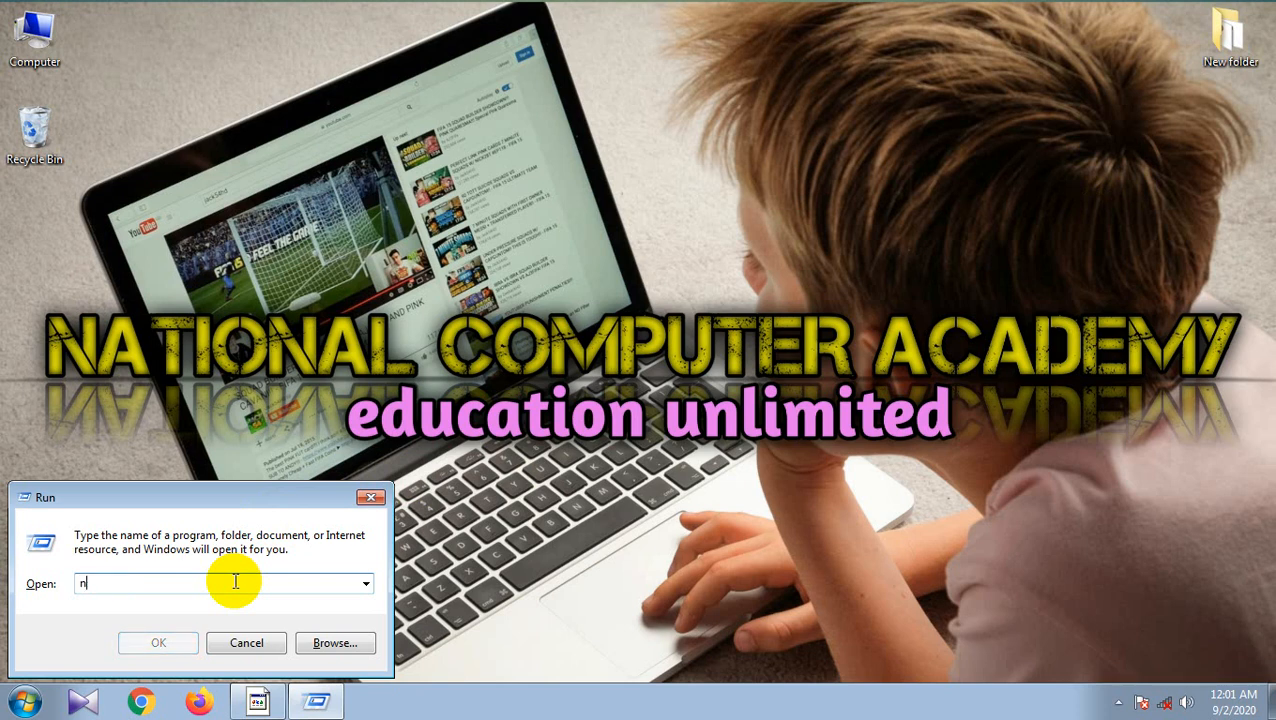
type("otep")
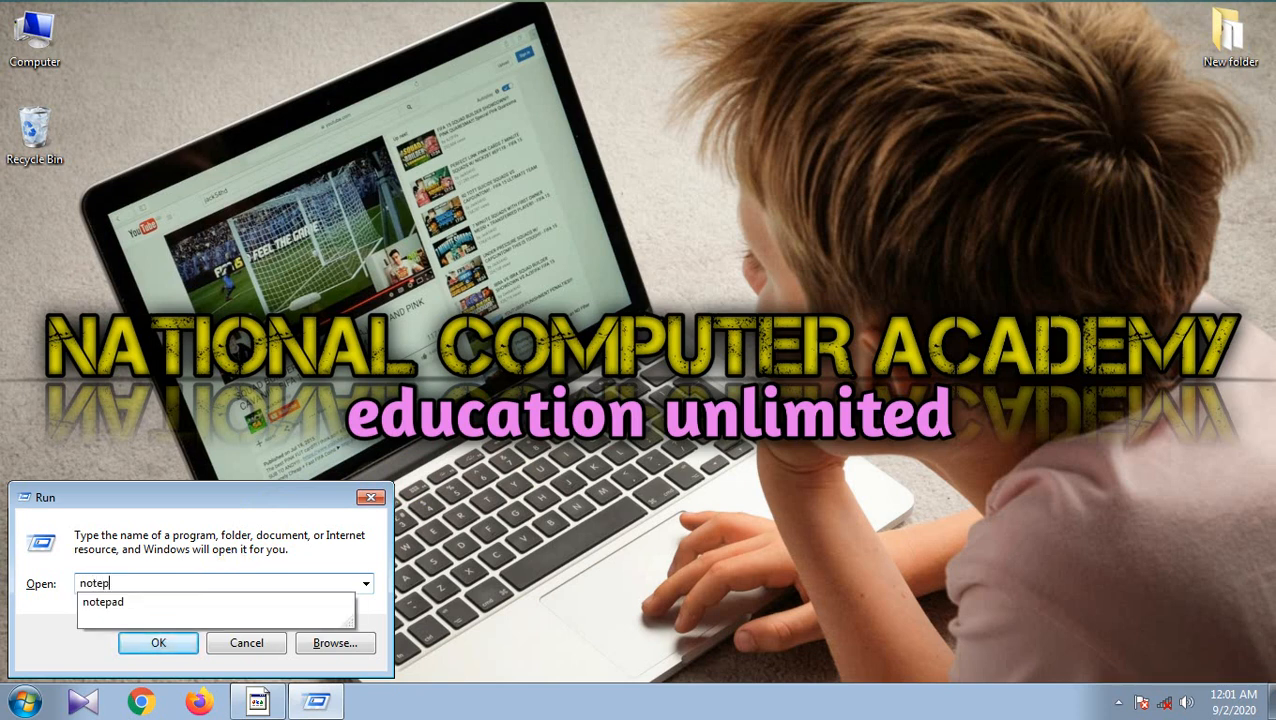
type("ad")
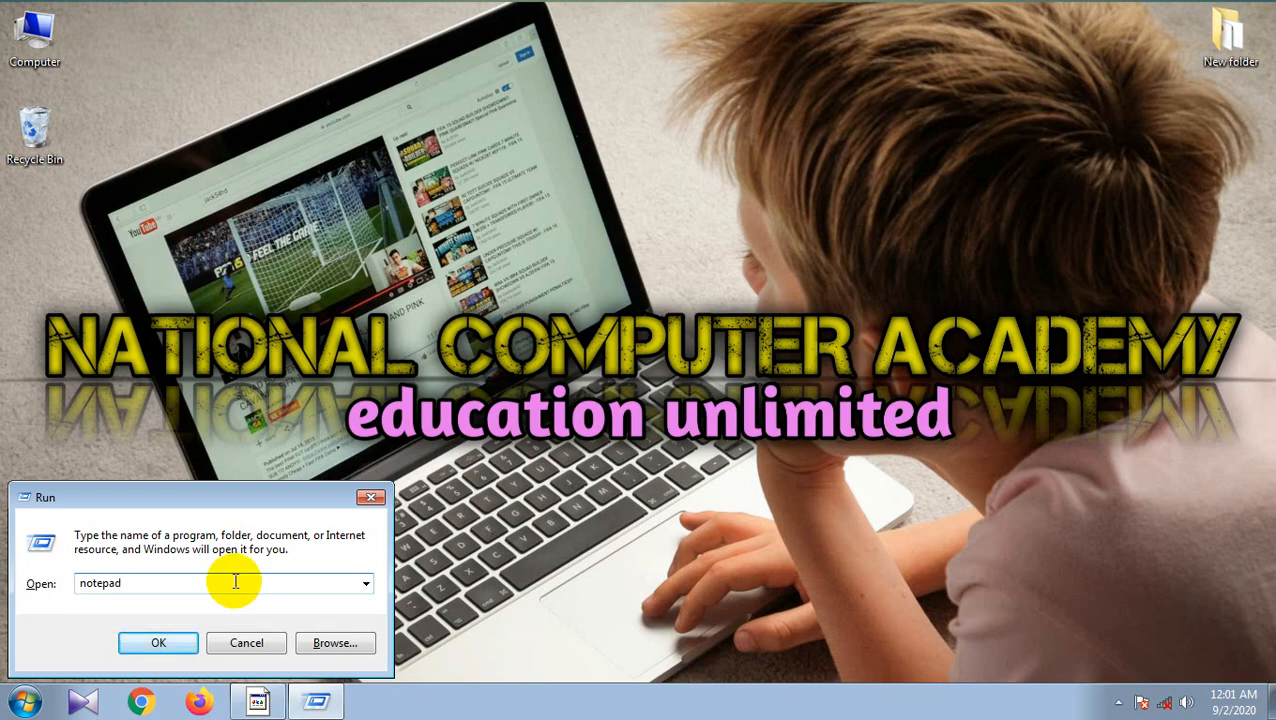
left_click(162, 642)
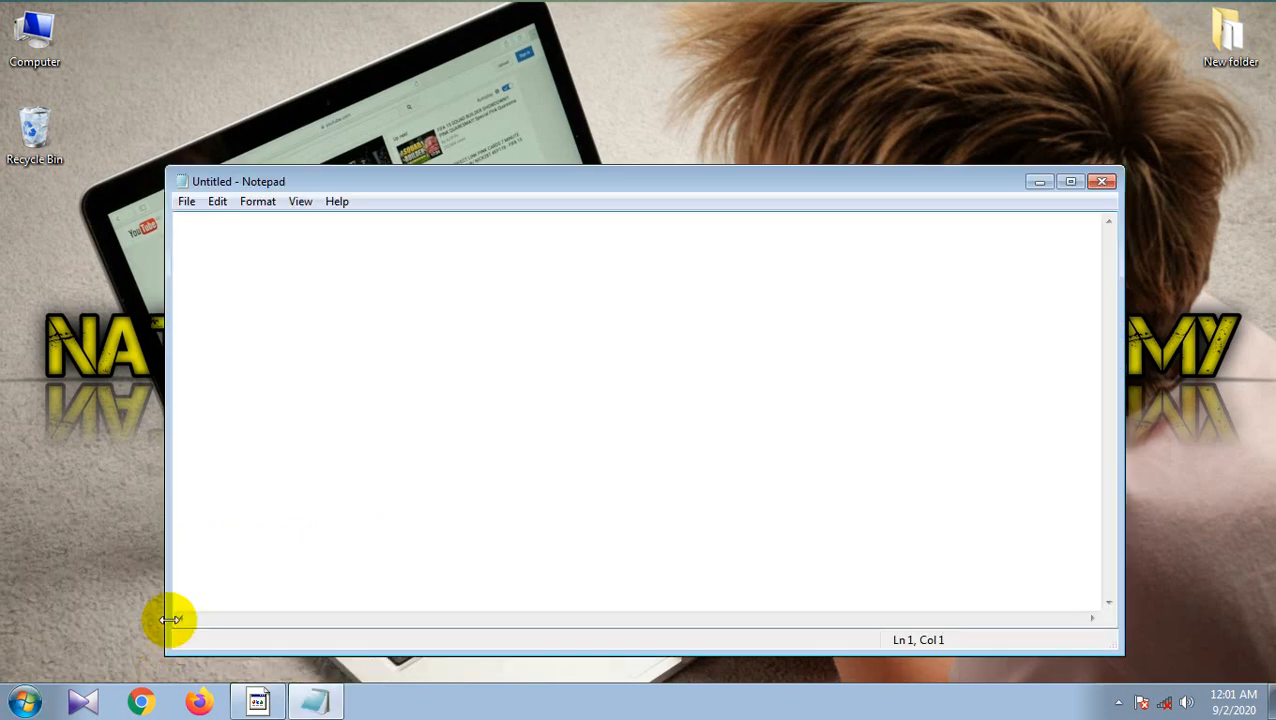
left_click(1068, 184)
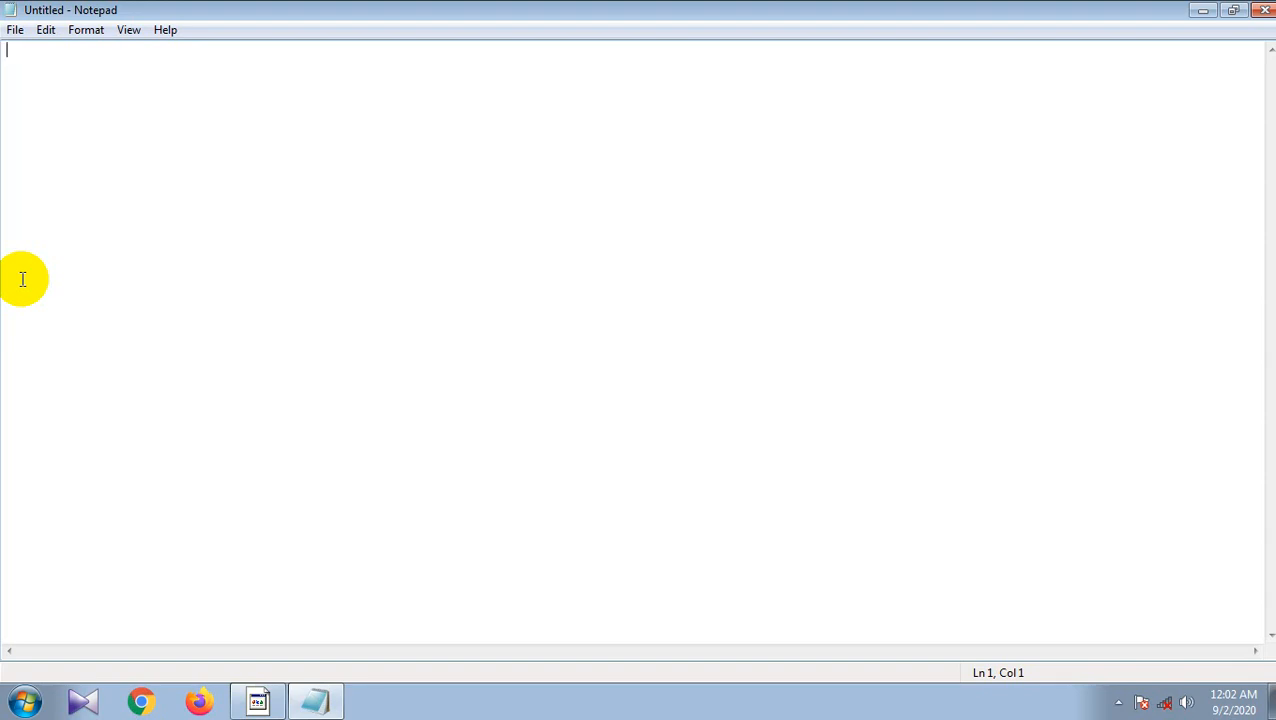
- Paste the copied Introduction text about computers and break its long first paragraph before "is limited" and before "it into useful information"
key("ctrl+v")
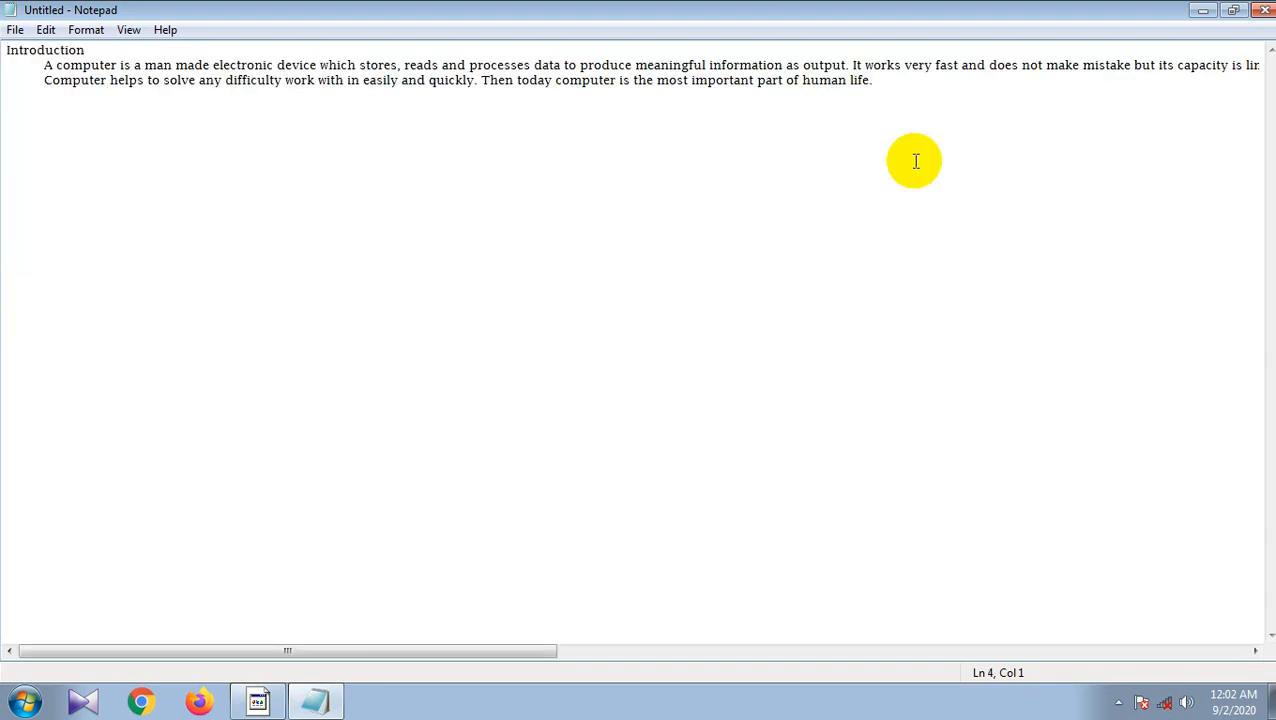
left_click(1235, 66)
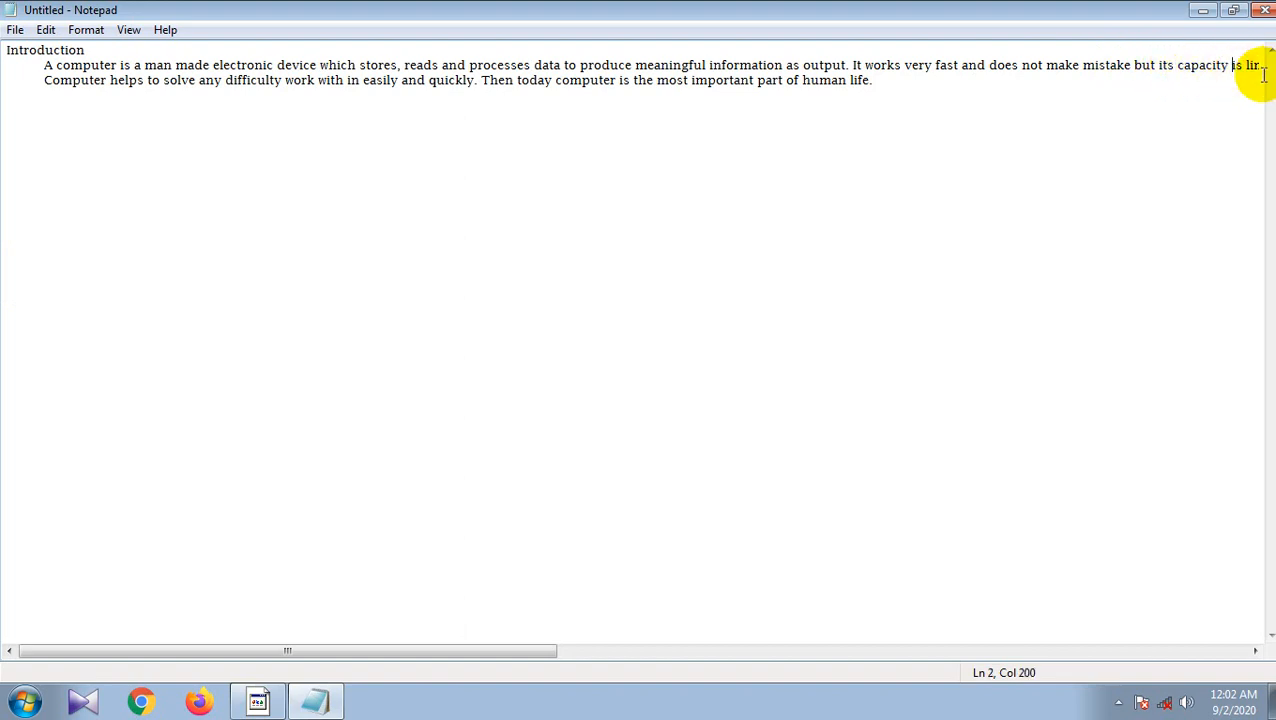
key("Return")
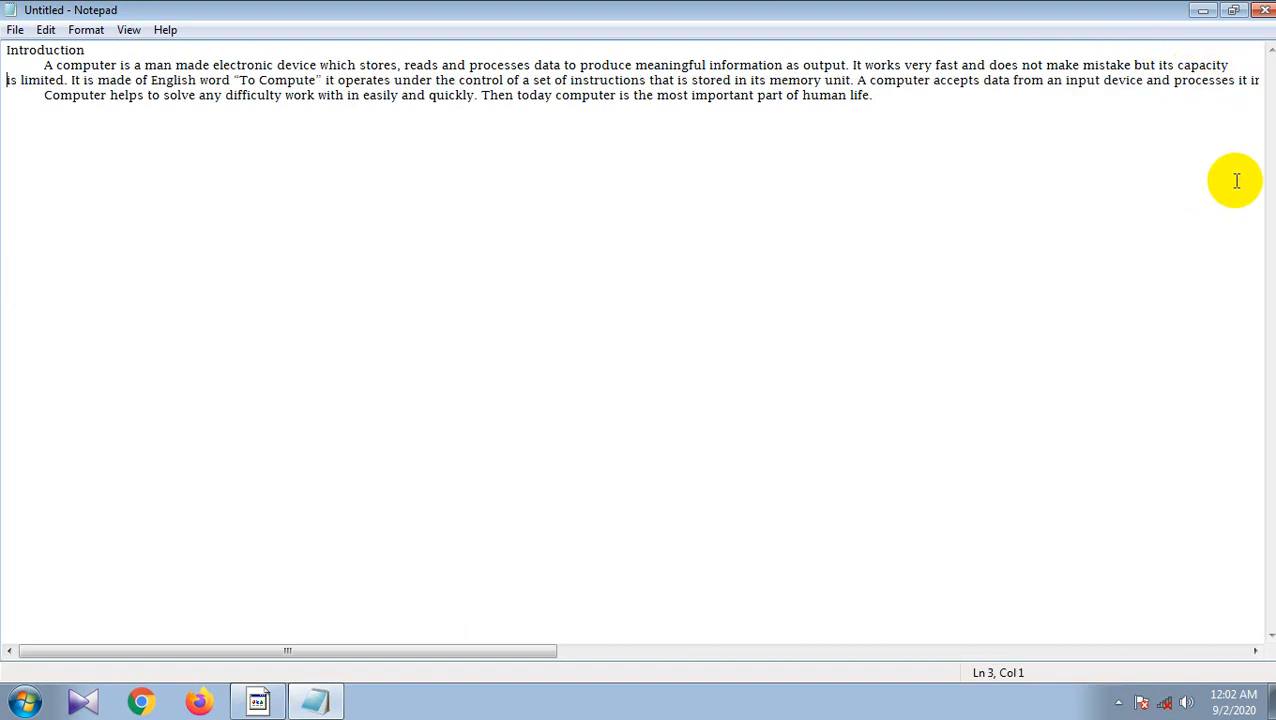
left_click(1239, 82)
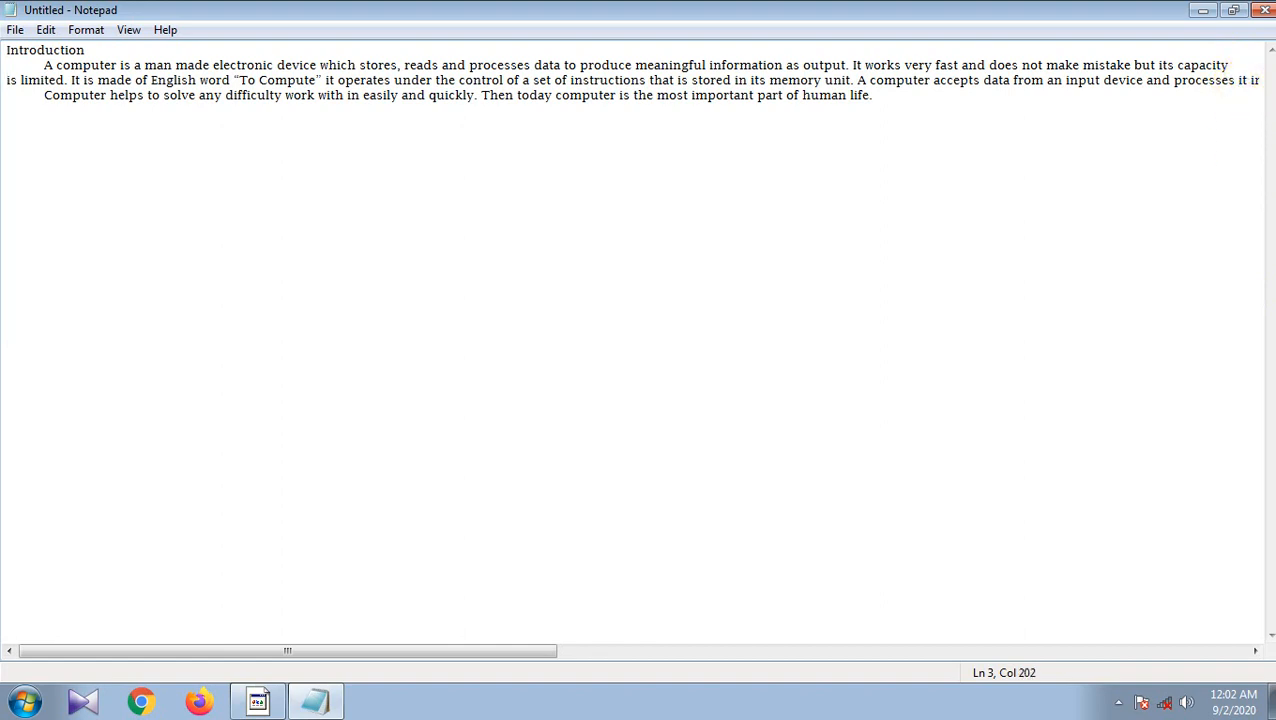
key("Return")
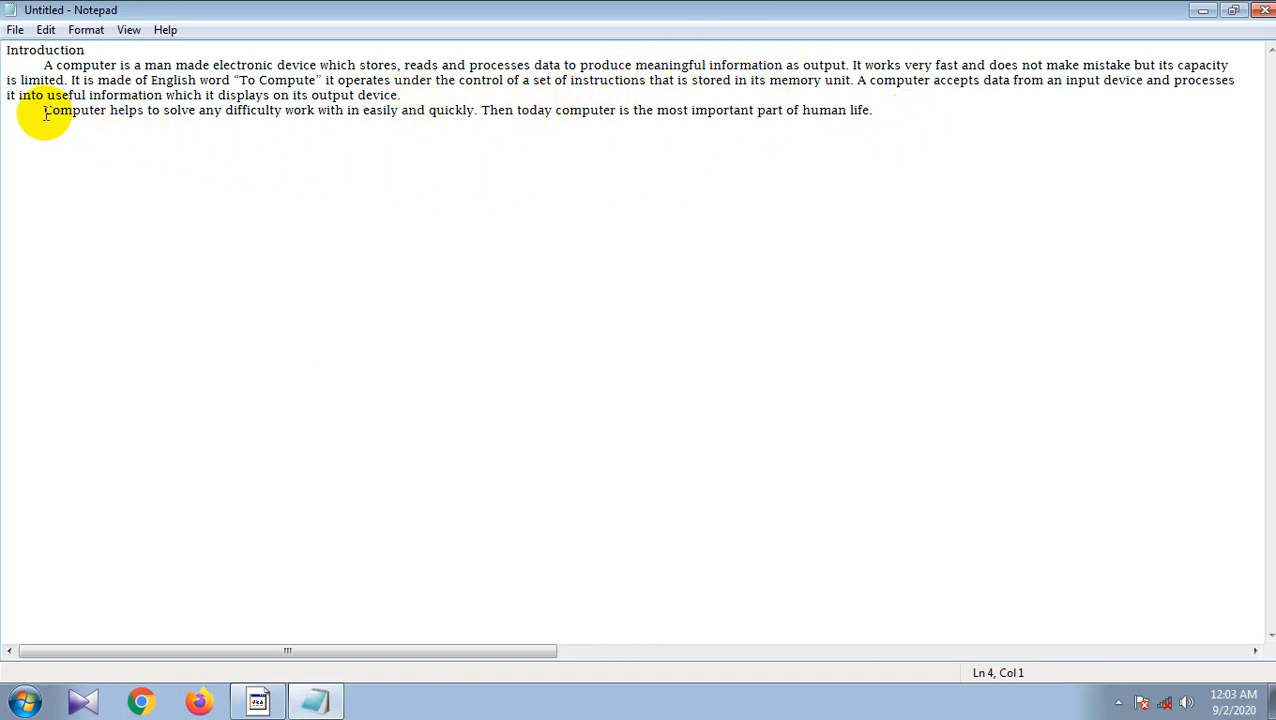
- Save the document to the Desktop as a text document named with the person's first name plus "file", and close it
left_click(15, 30)
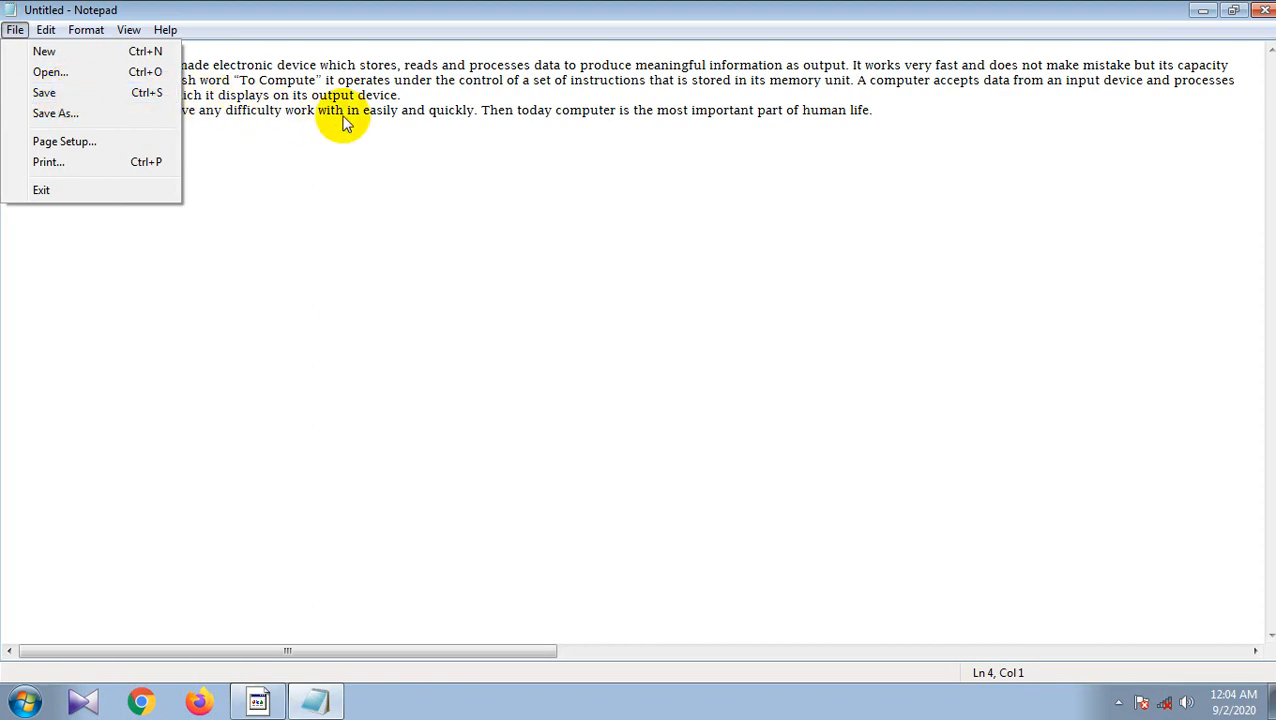
left_click(487, 230)
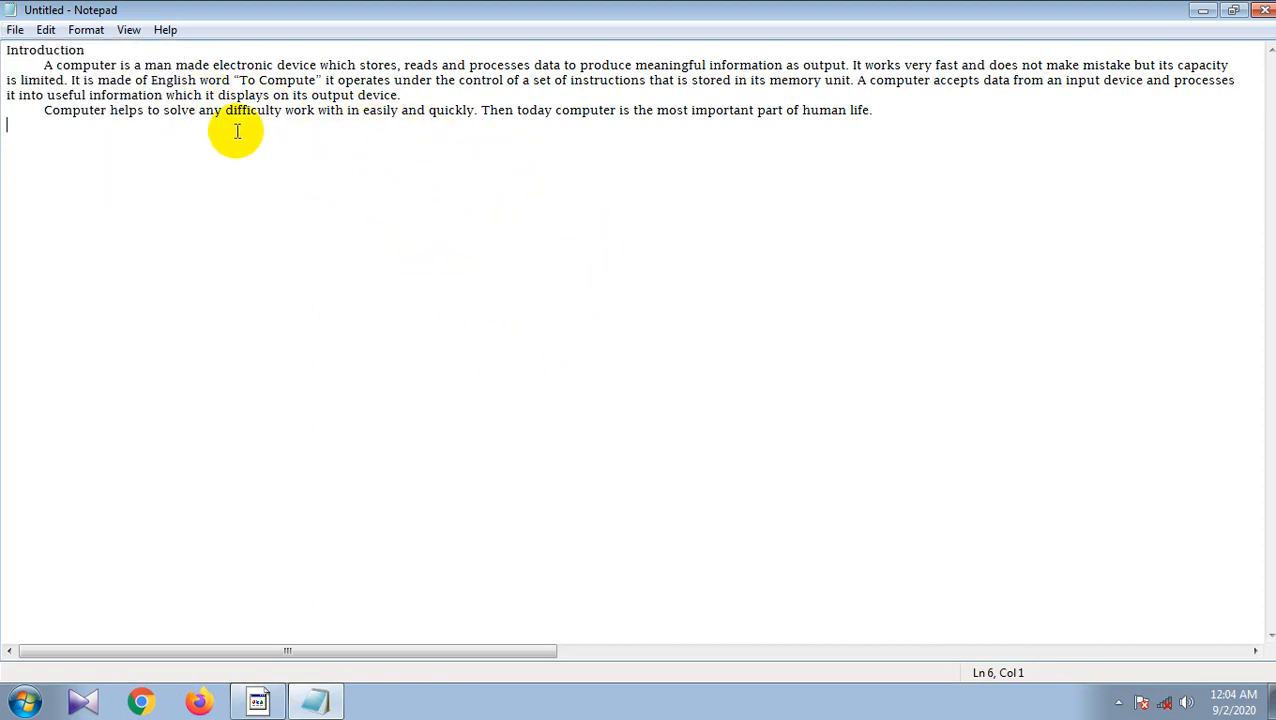
left_click(16, 31)
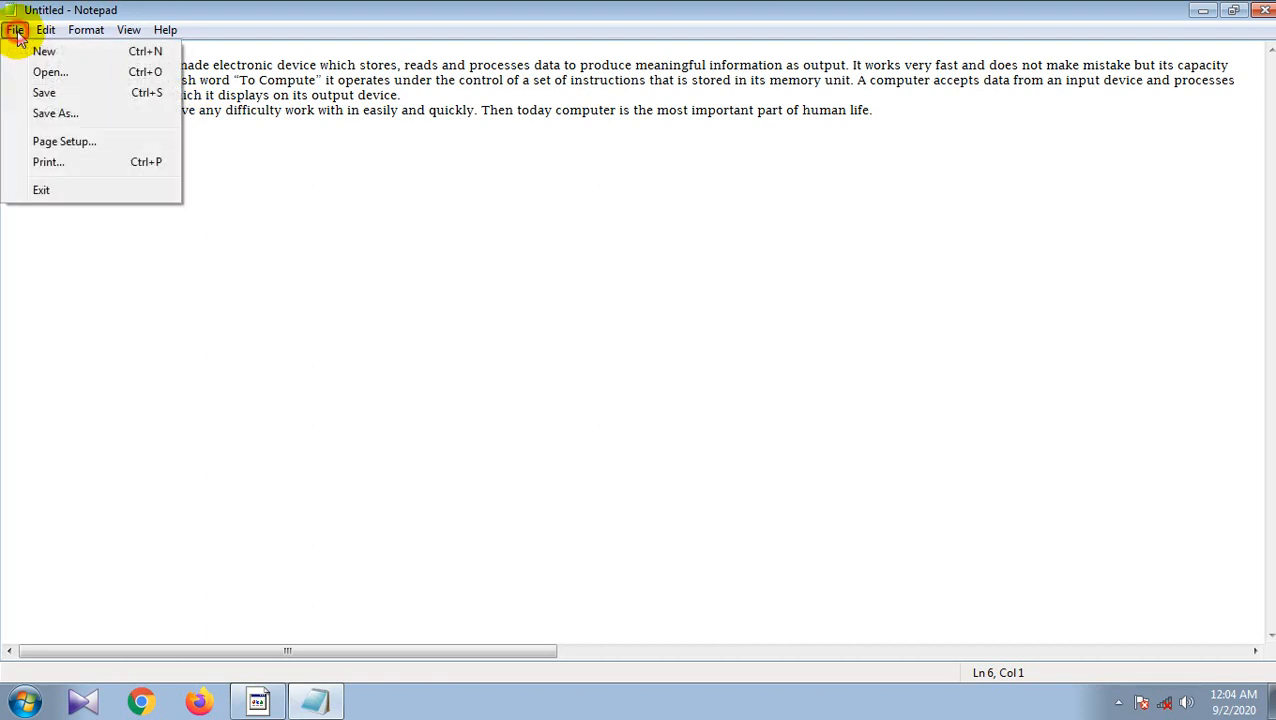
left_click(48, 95)
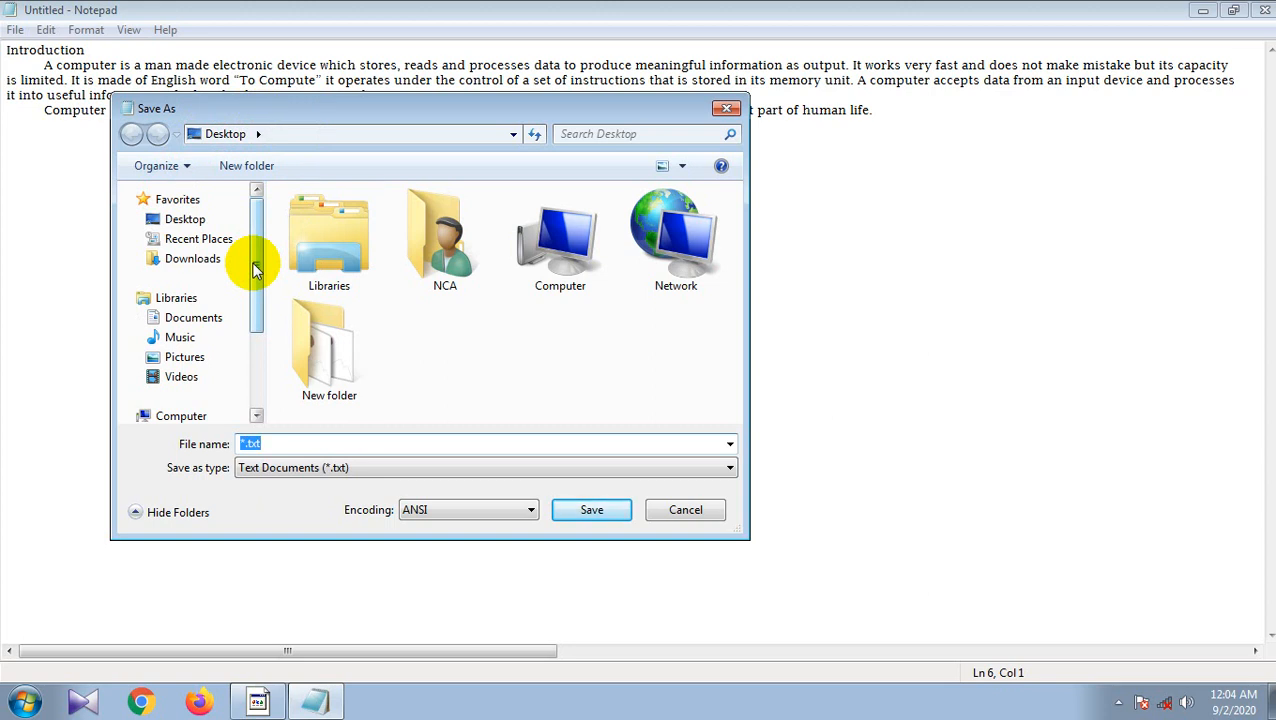
left_click(193, 224)
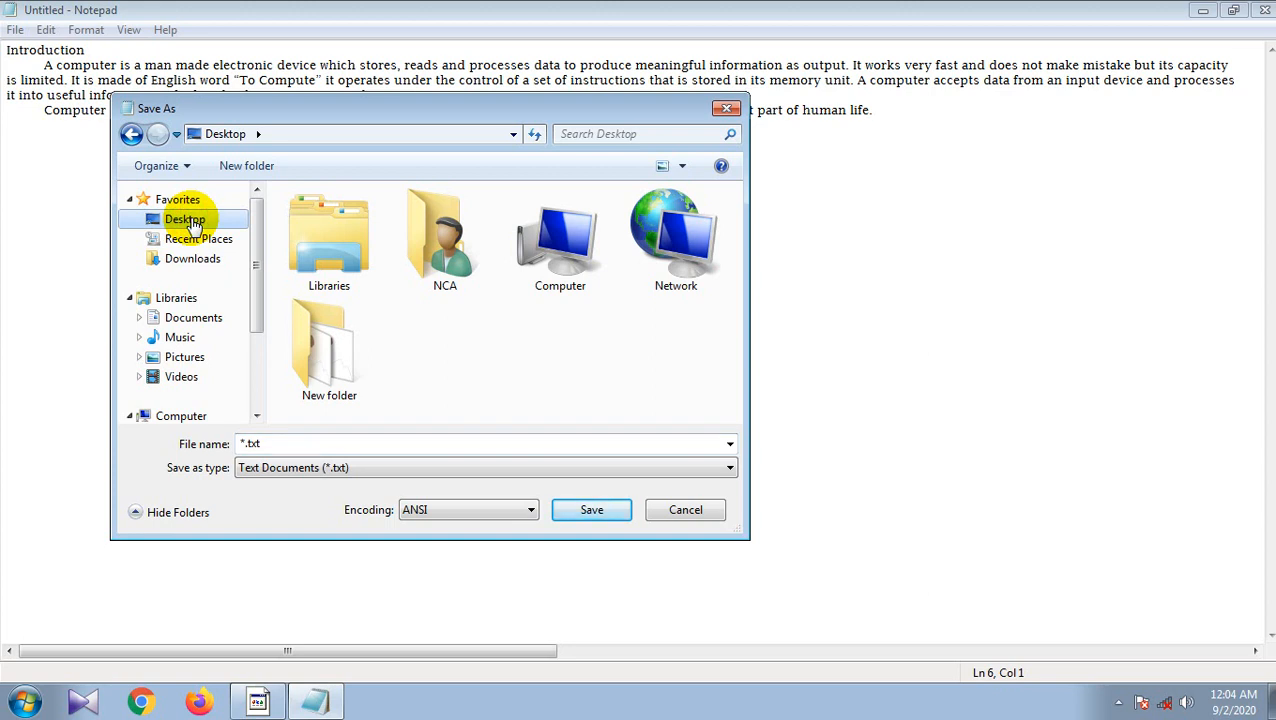
left_click(269, 444)
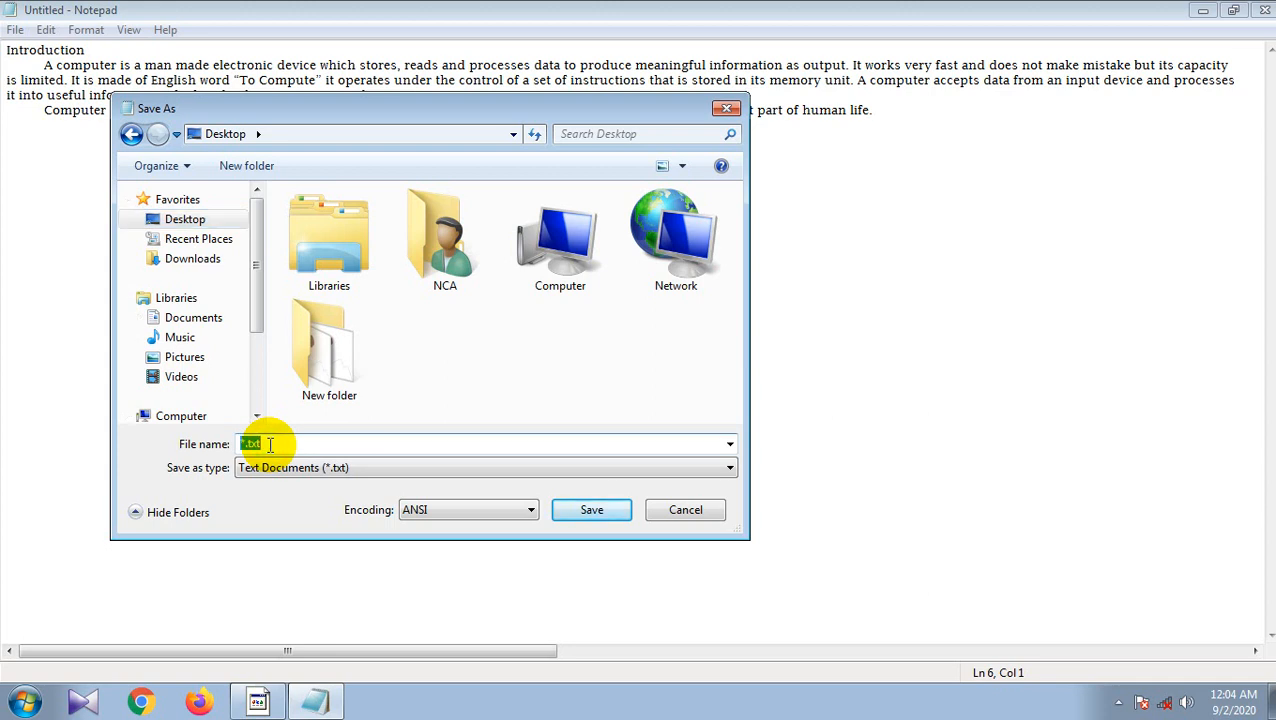
key("BackSpace")
type("dip")
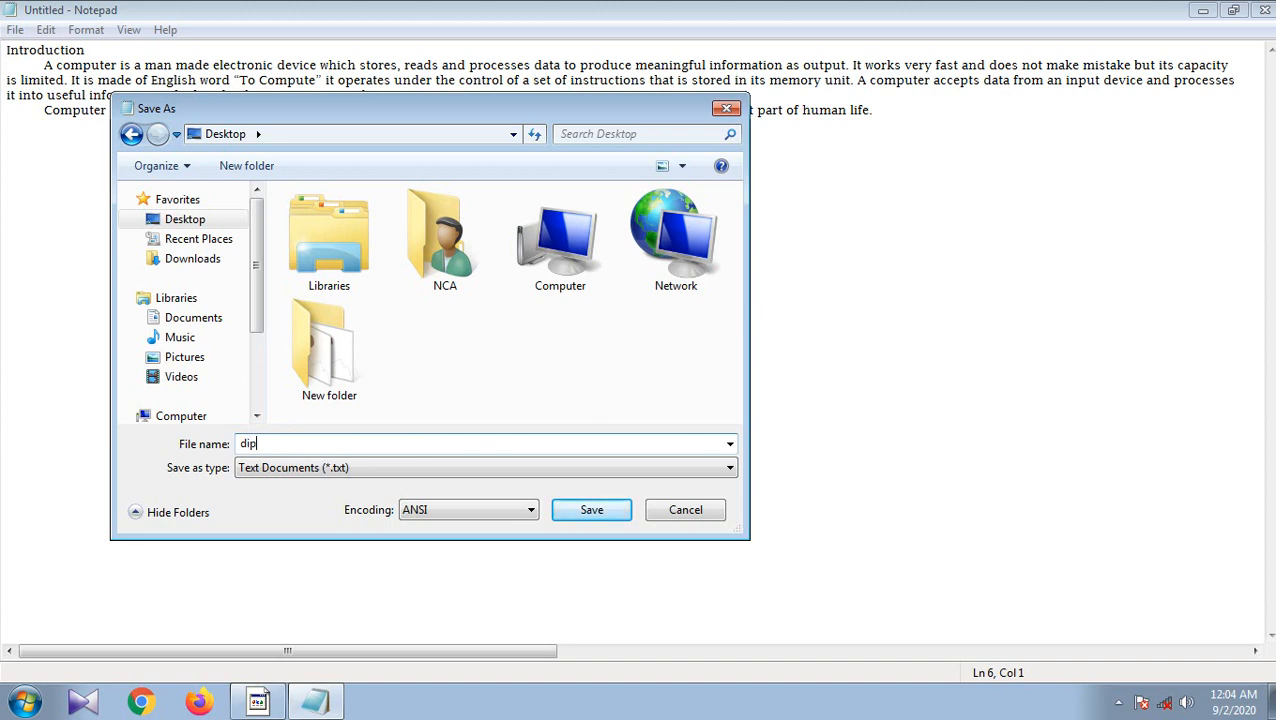
type("tikant file")
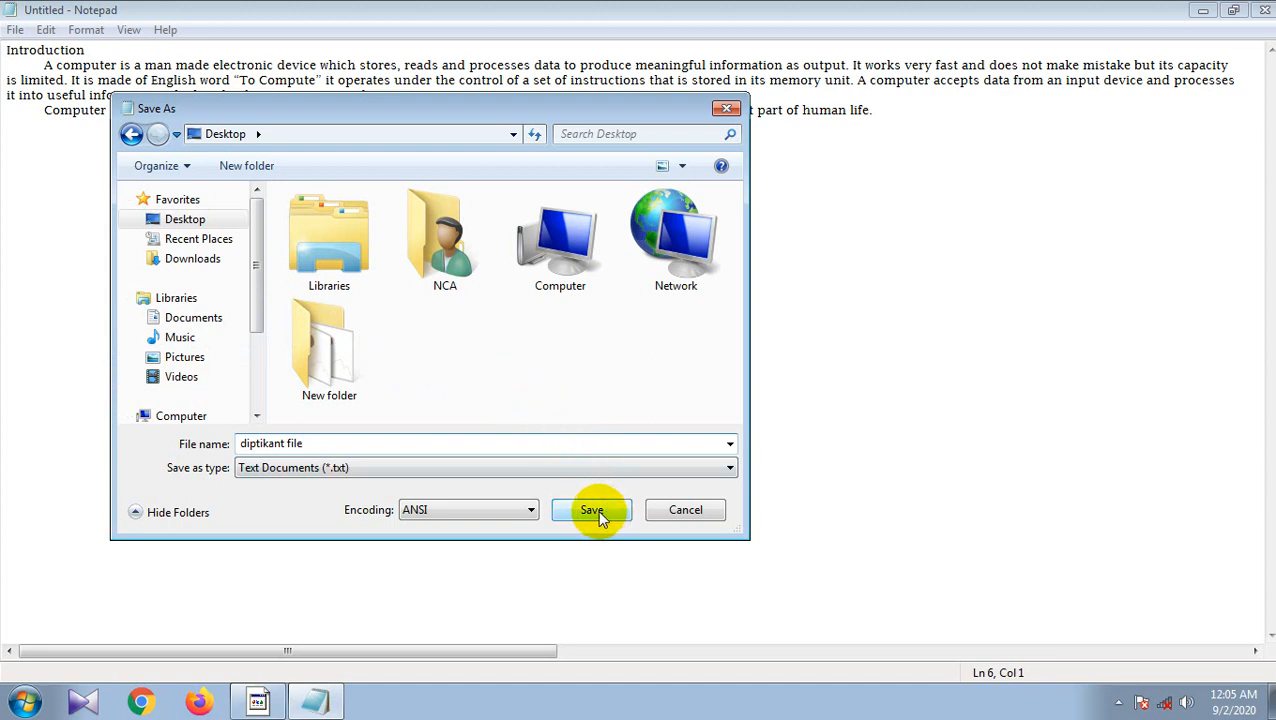
left_click(202, 220)
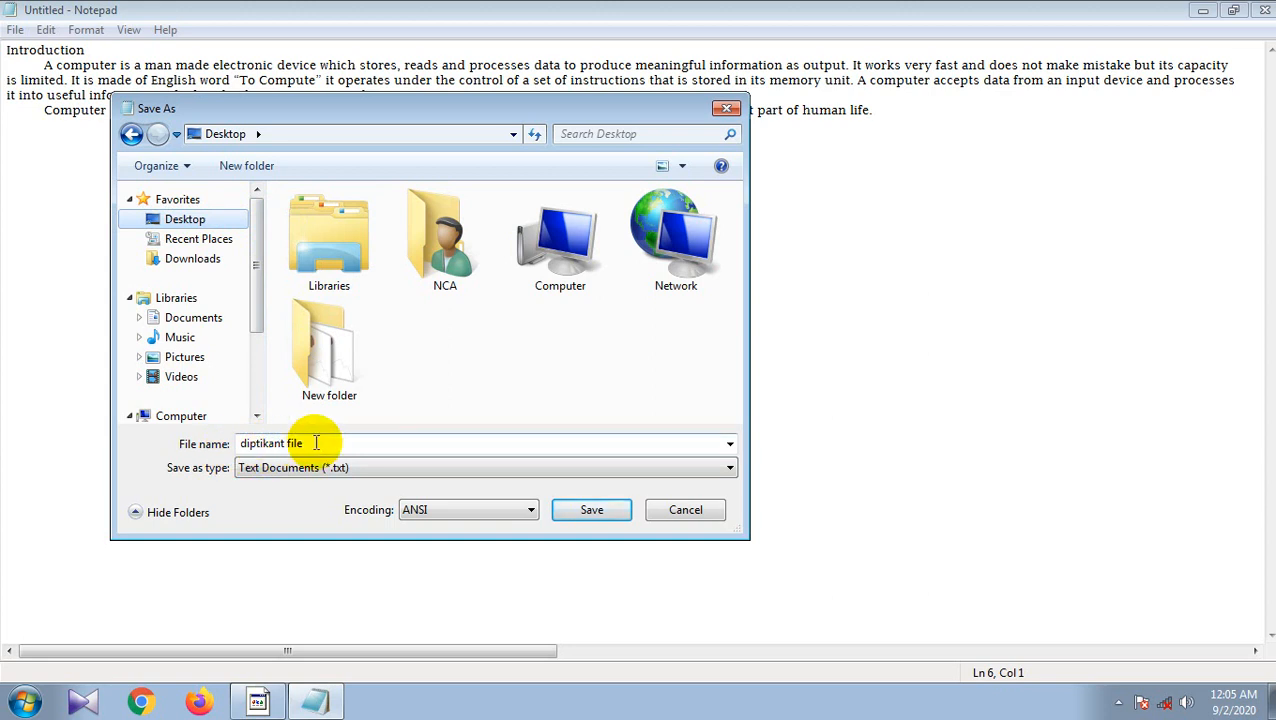
left_click(594, 510)
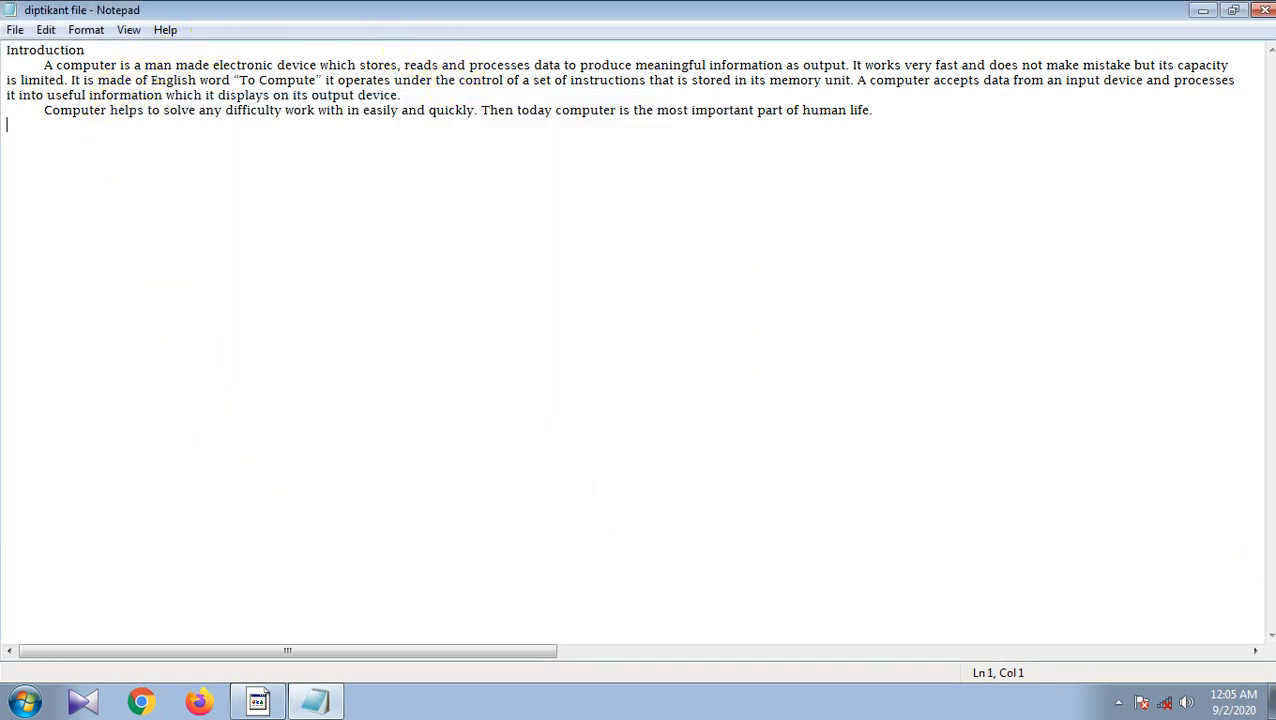
left_click(1265, 10)
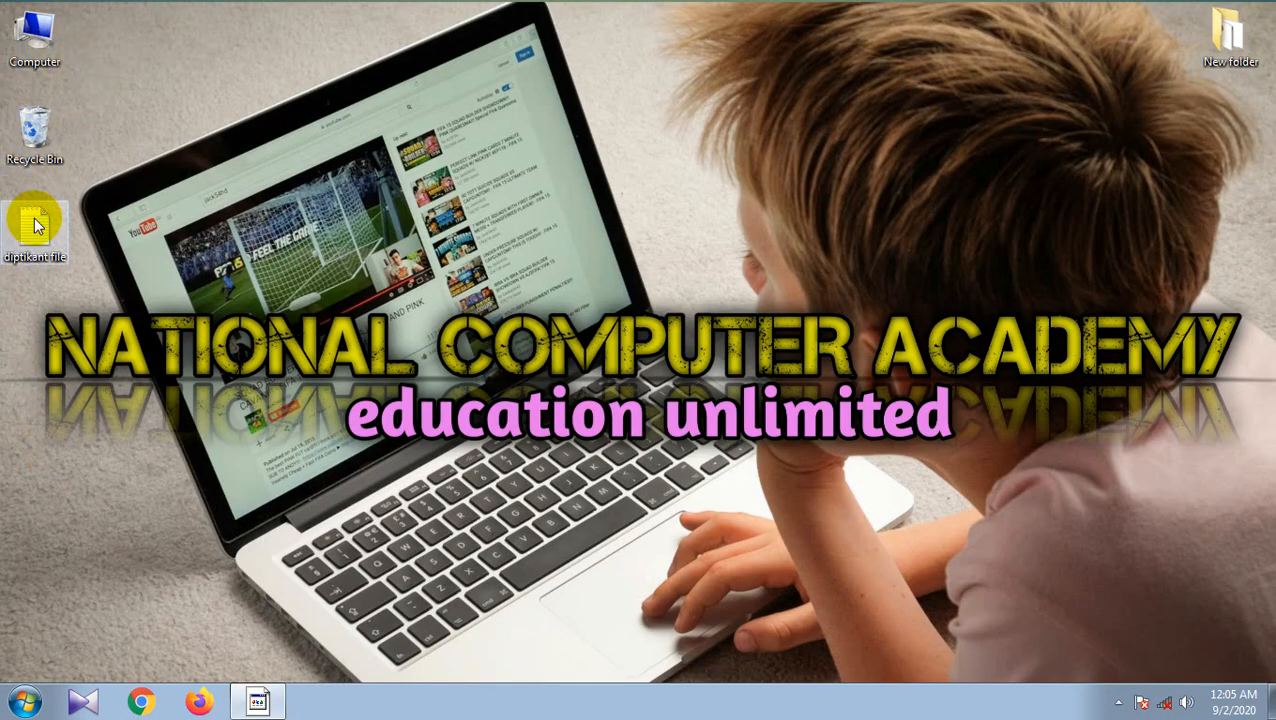
- Move the saved text document's icon to the empty upper middle area of the desktop and open the document
left_click_drag(36, 230, 472, 90)
left_click_drag(663, 140, 665, 141)
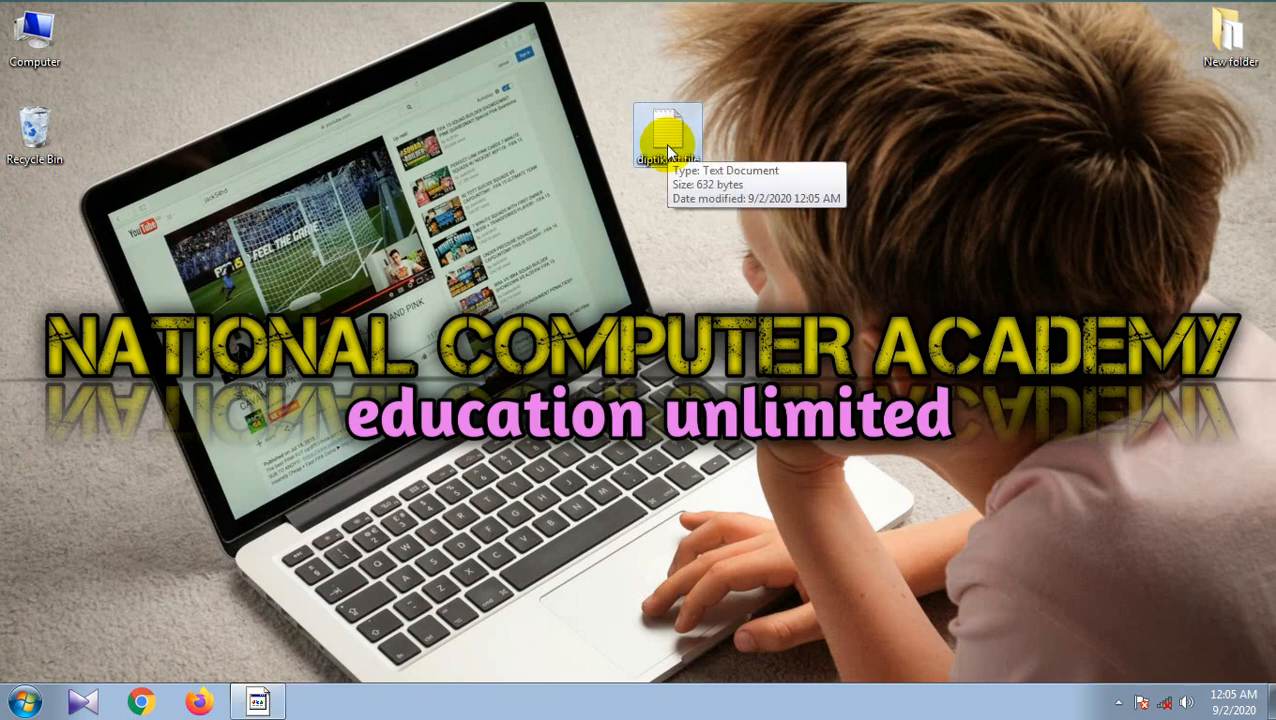
double_click(665, 144)
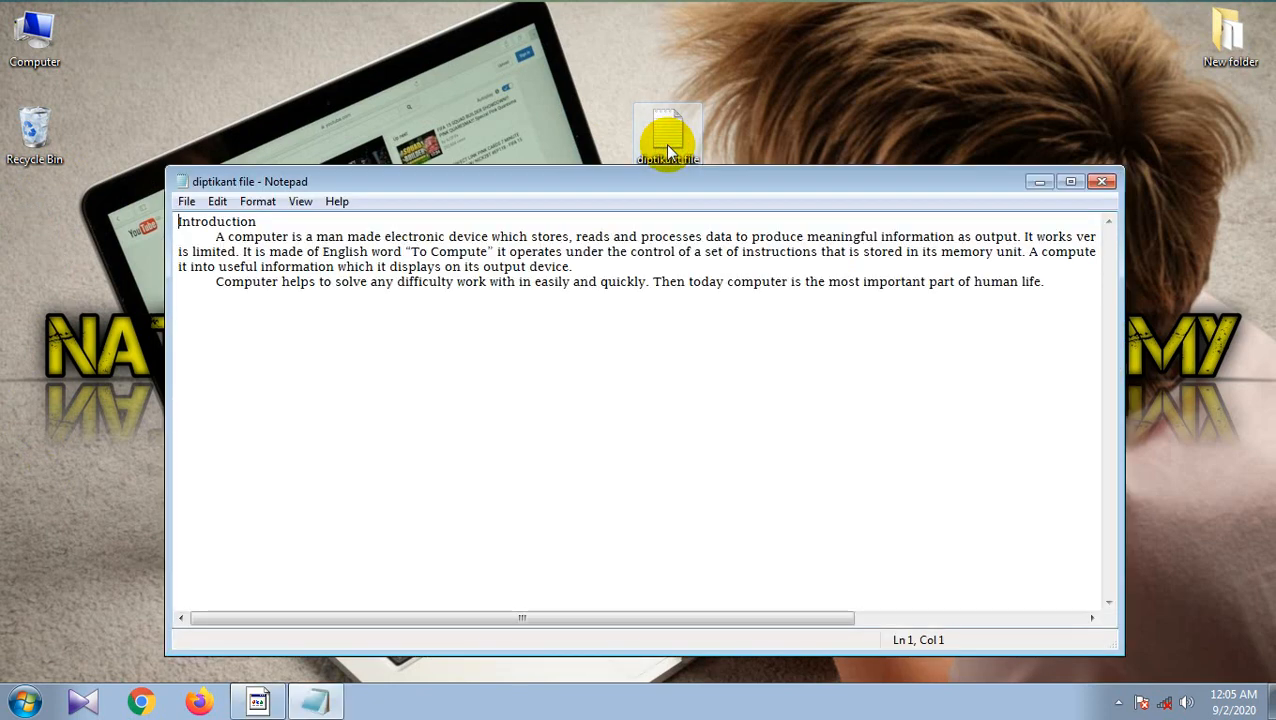
- Maximize the reopened document's window and start a new blank document in it
left_click(1069, 181)
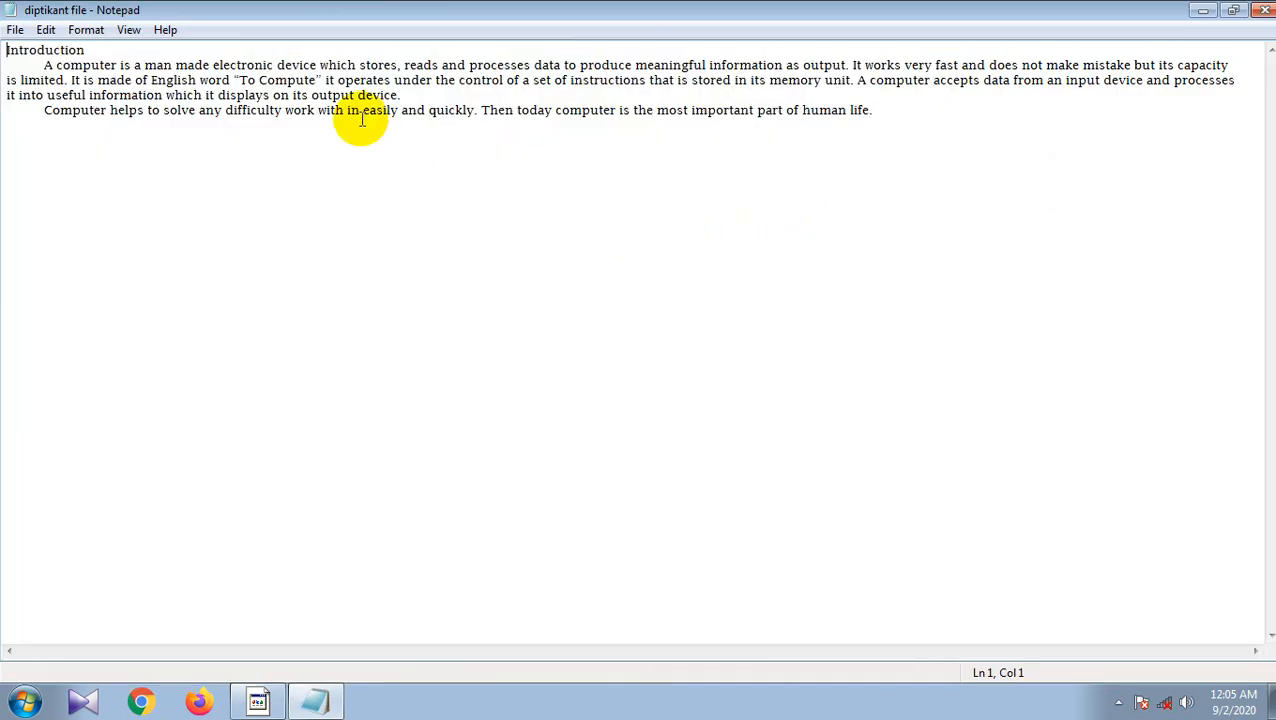
left_click(14, 32)
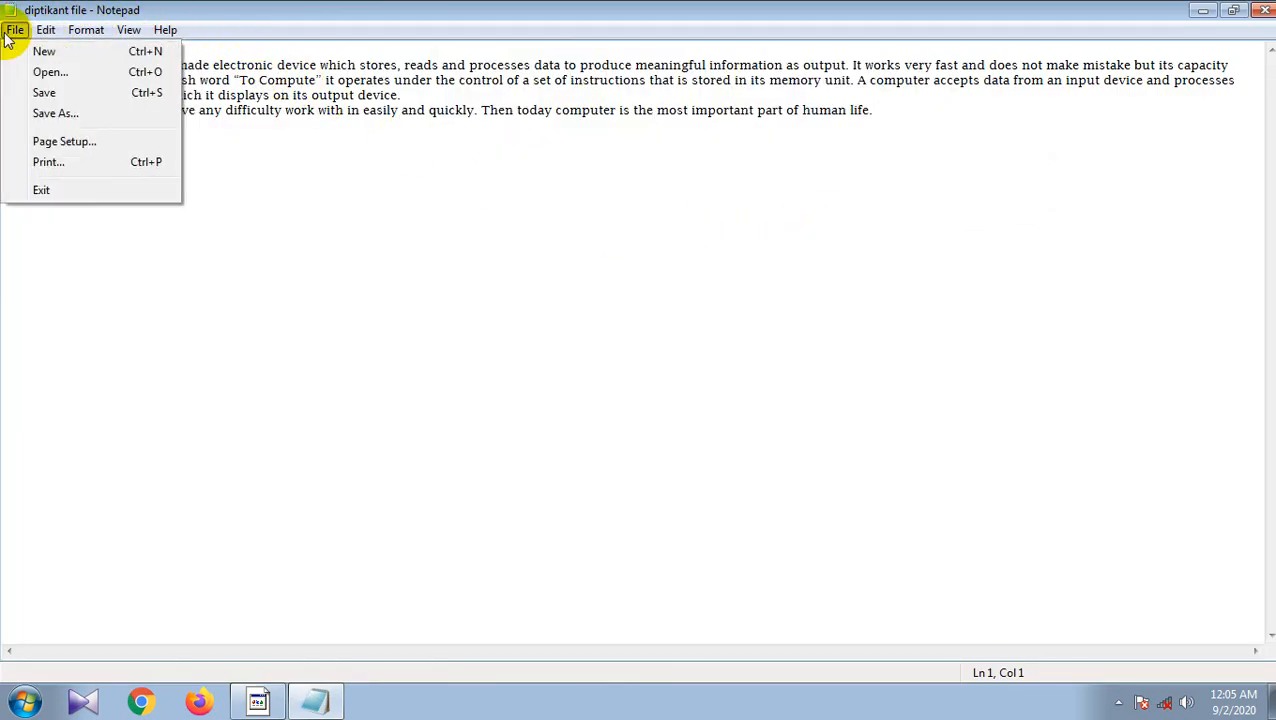
left_click(50, 54)
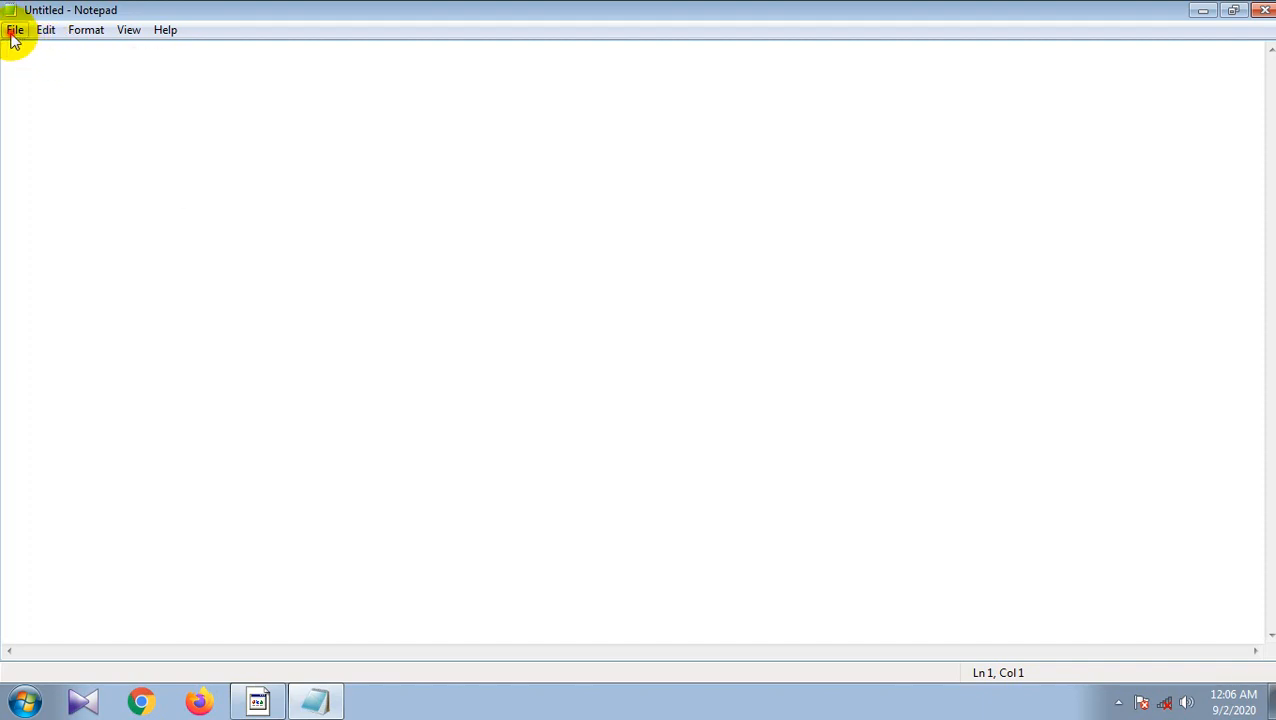
- Open the saved text document from the Desktop in place of the blank document
left_click(14, 32)
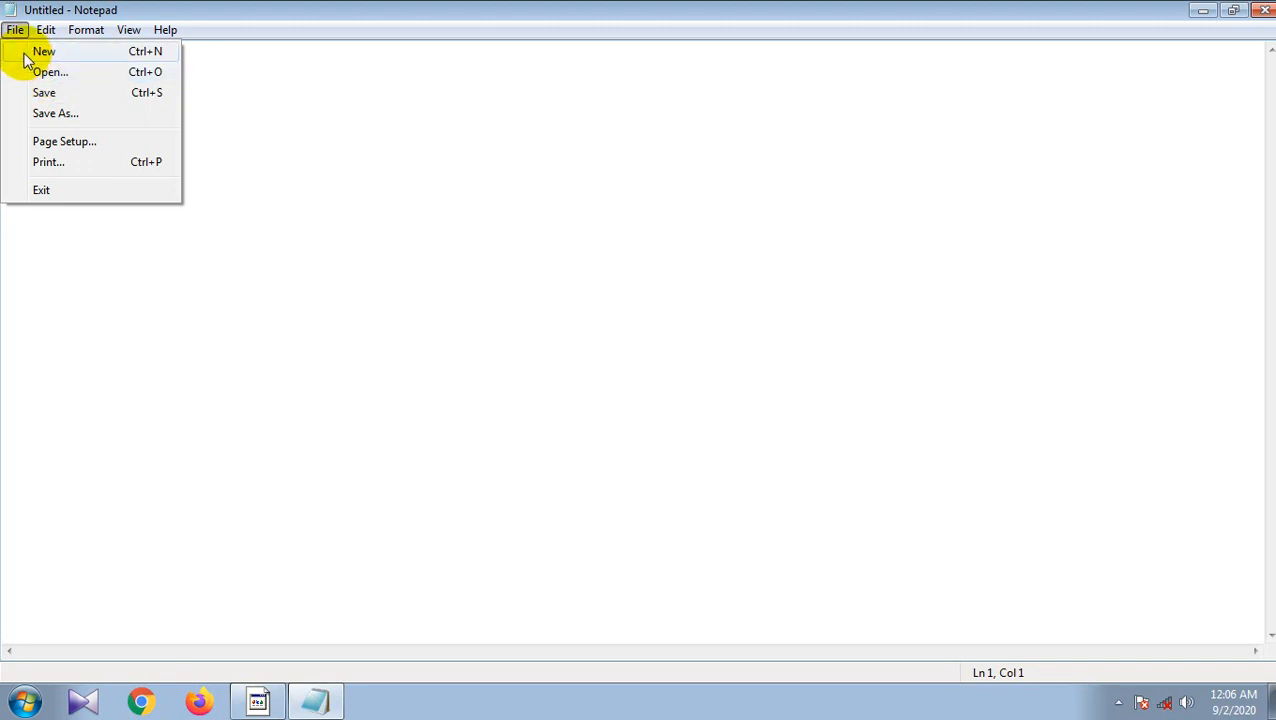
left_click(50, 72)
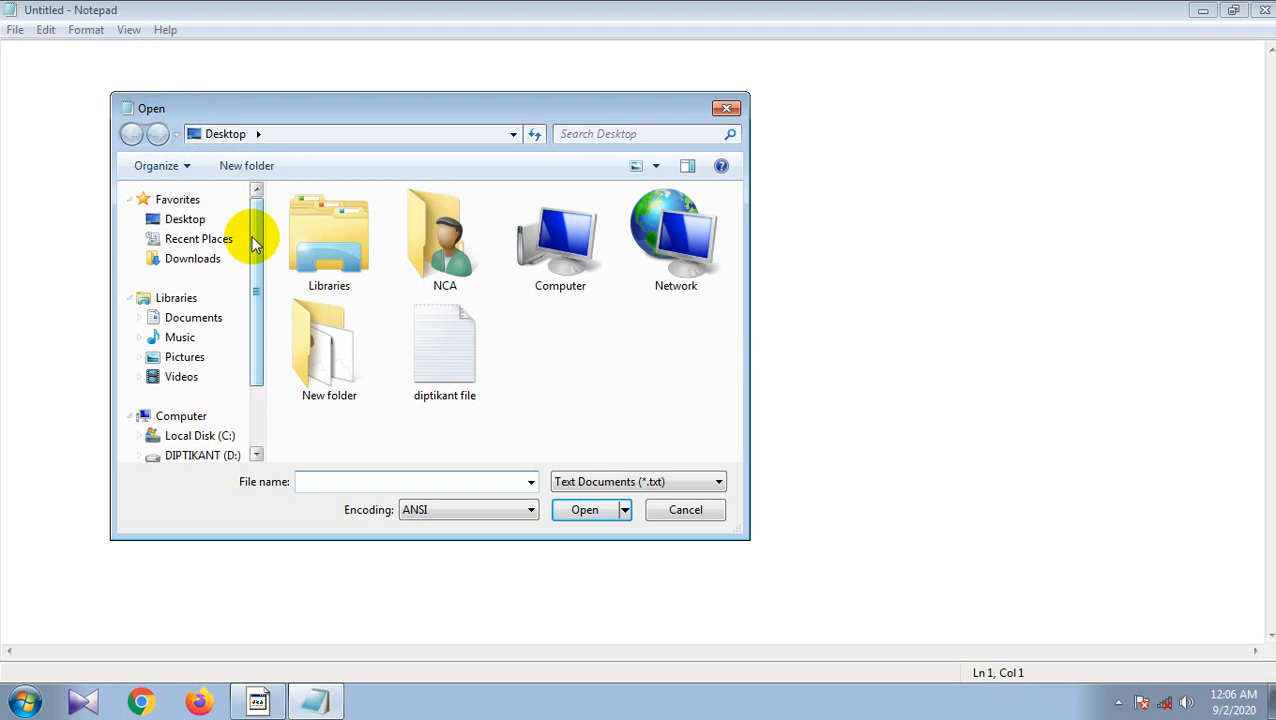
left_click(201, 229)
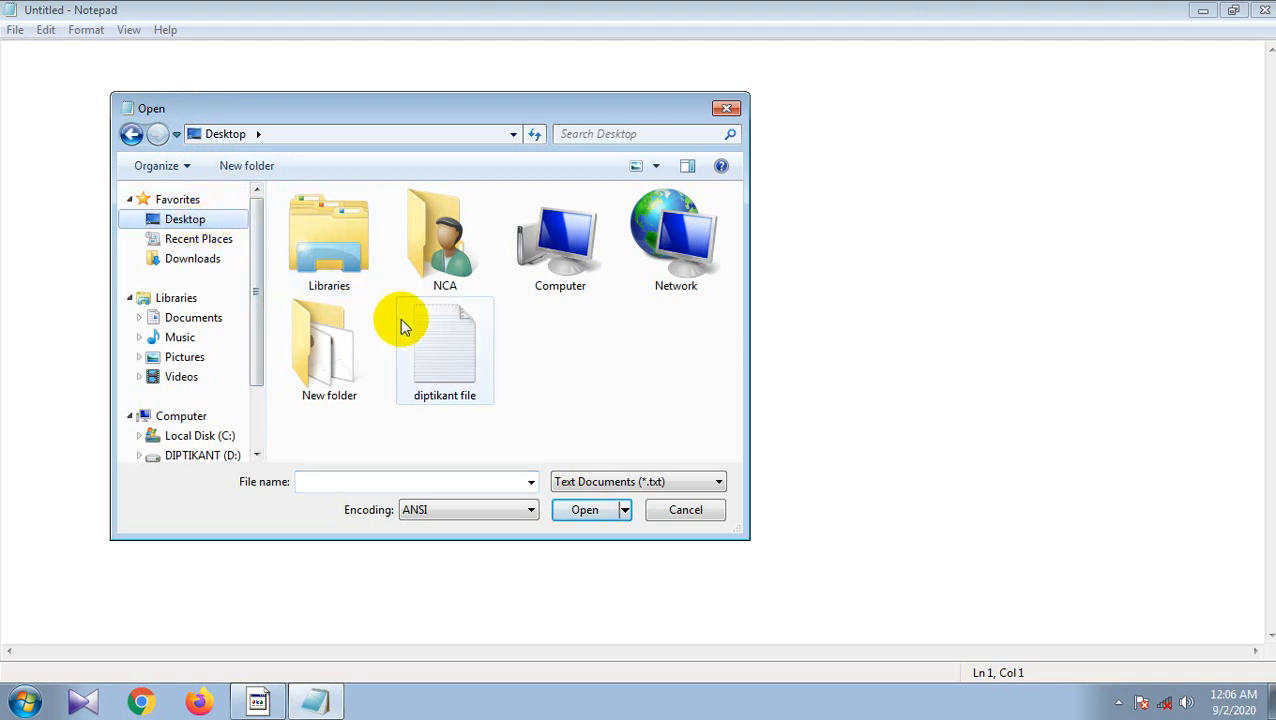
left_click(444, 352)
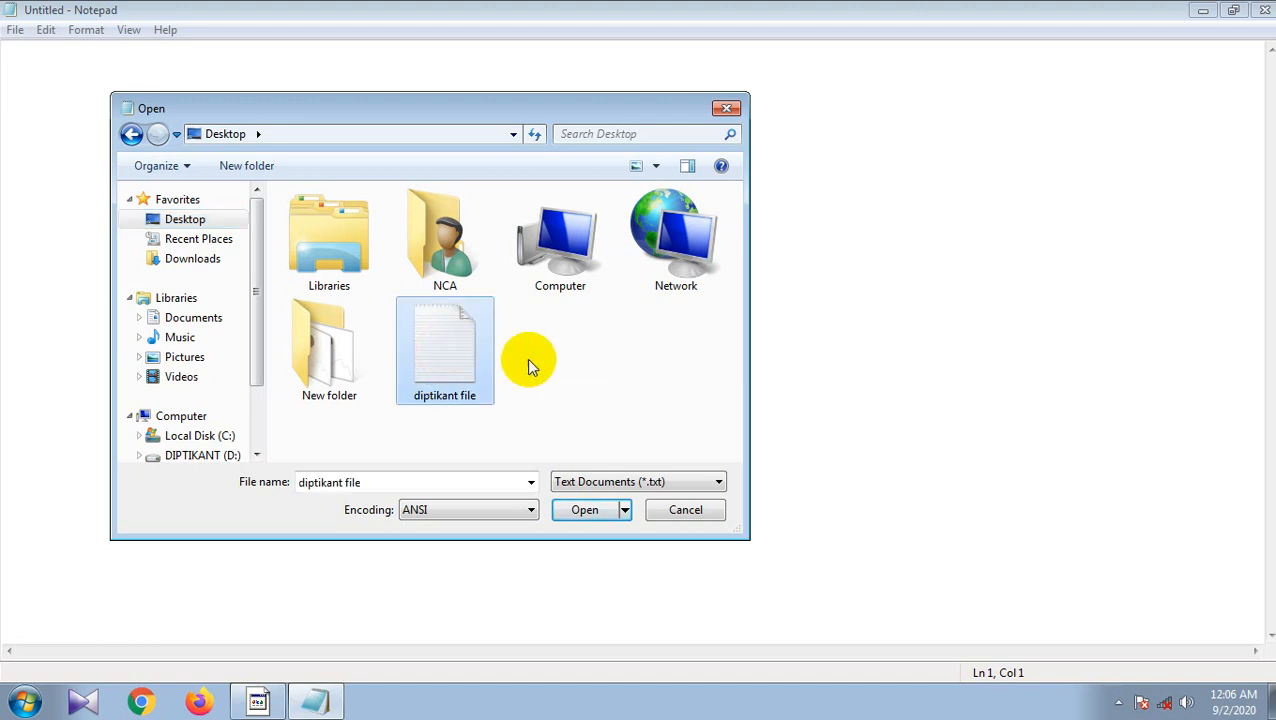
left_click(589, 511)
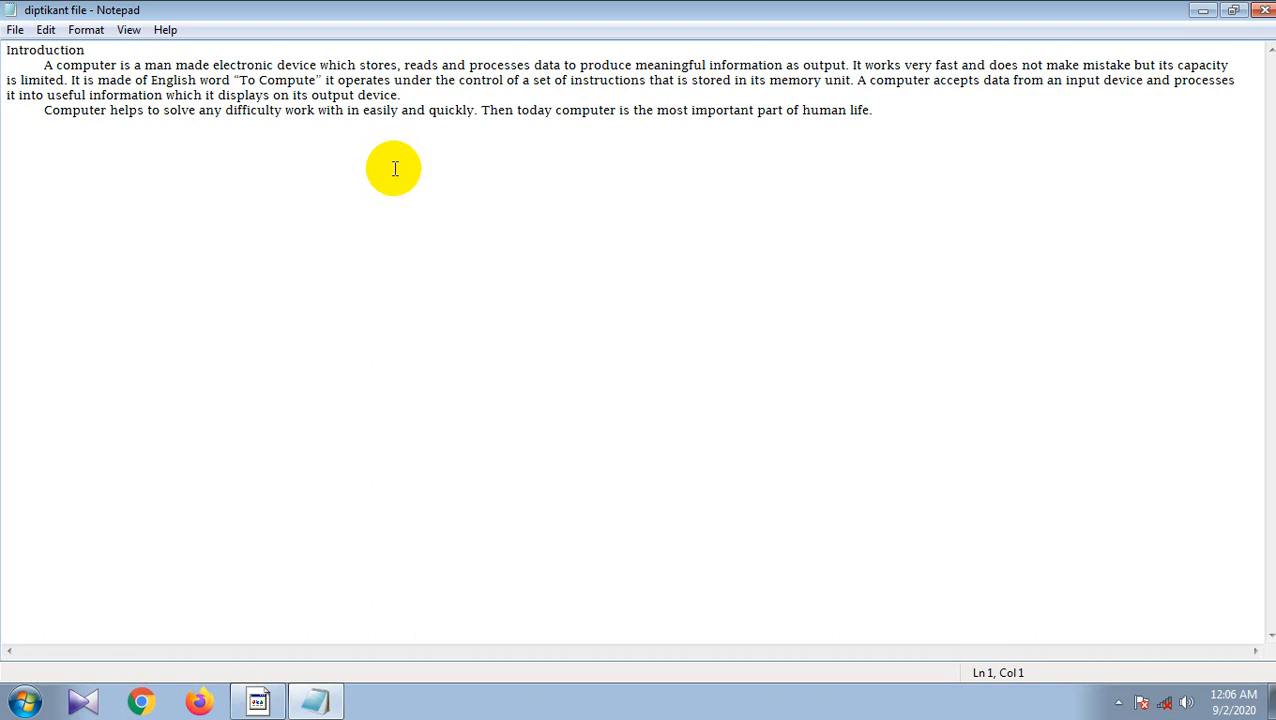
- Save a copy of the document to the Desktop, named with another person's first name plus "file", and close it
left_click(15, 30)
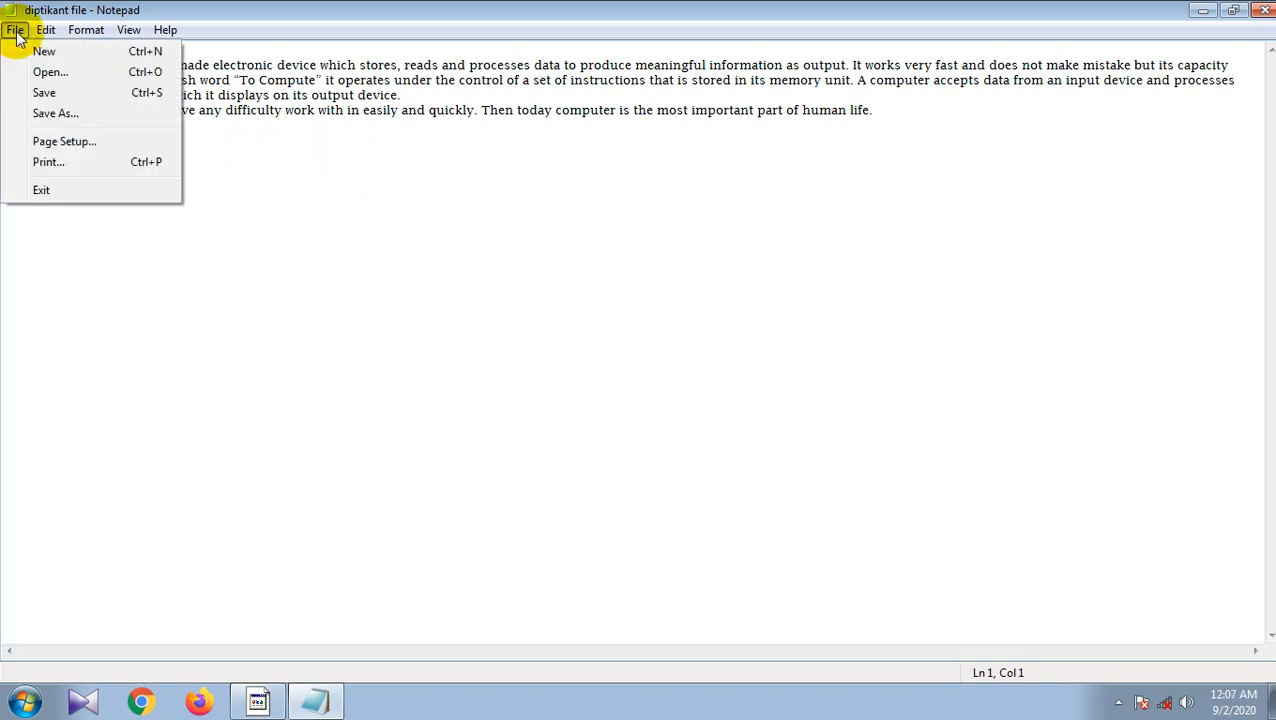
left_click(73, 114)
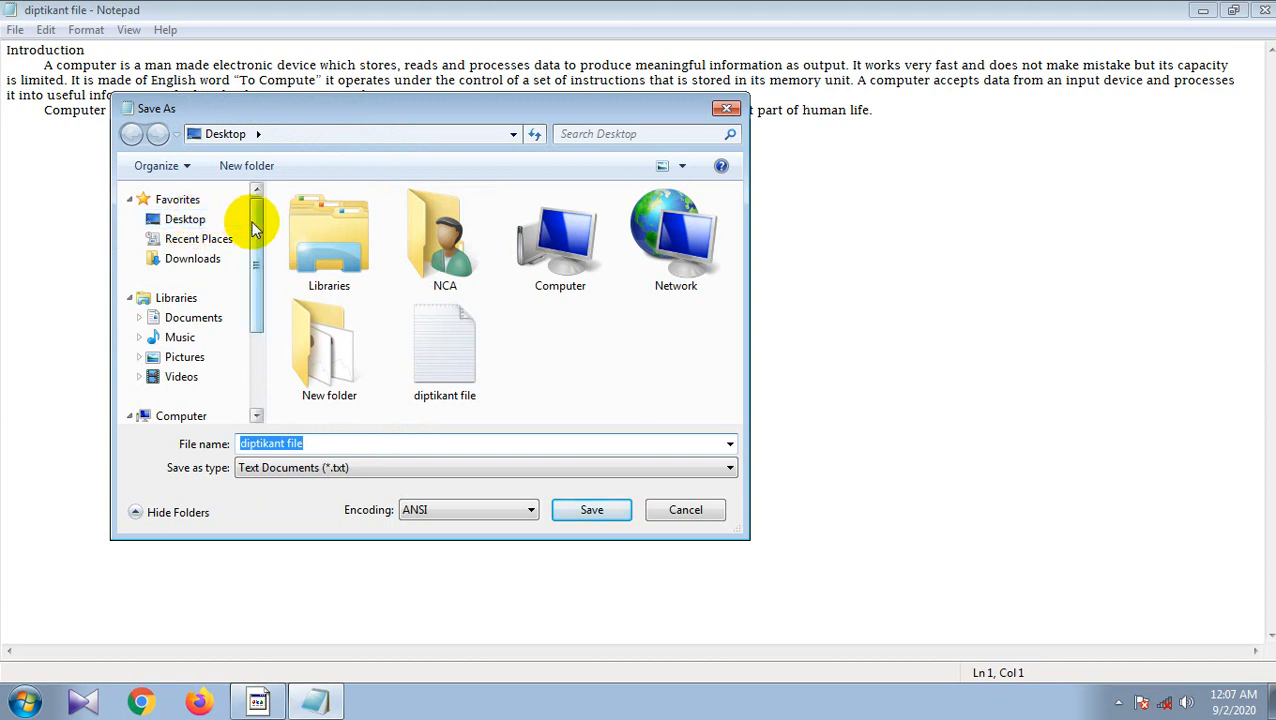
left_click(193, 226)
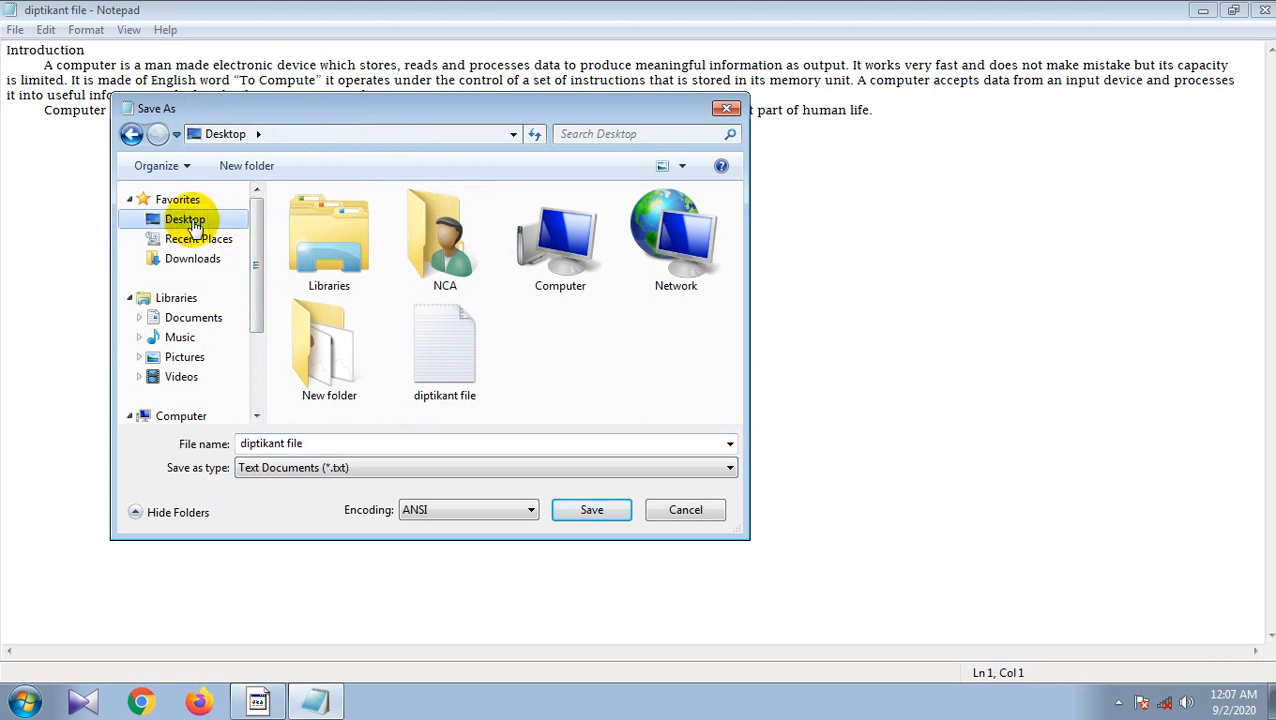
left_click(314, 447)
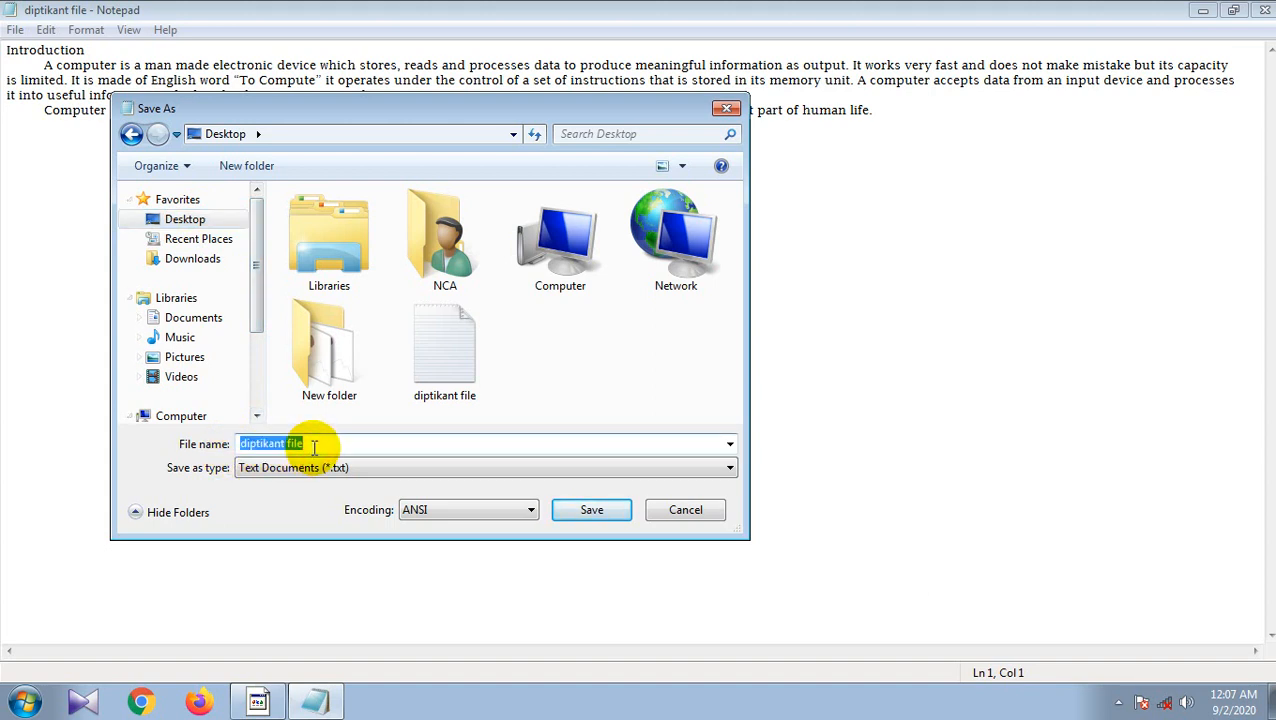
key("BackSpace")
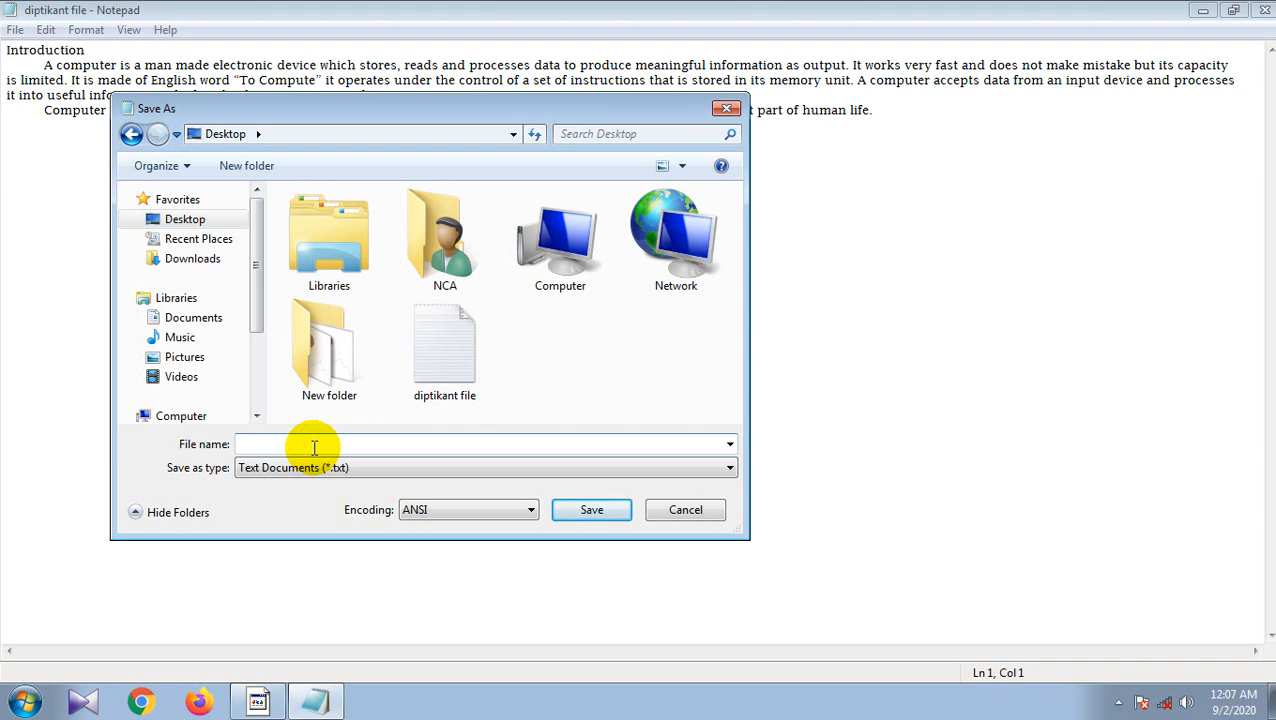
type("t")
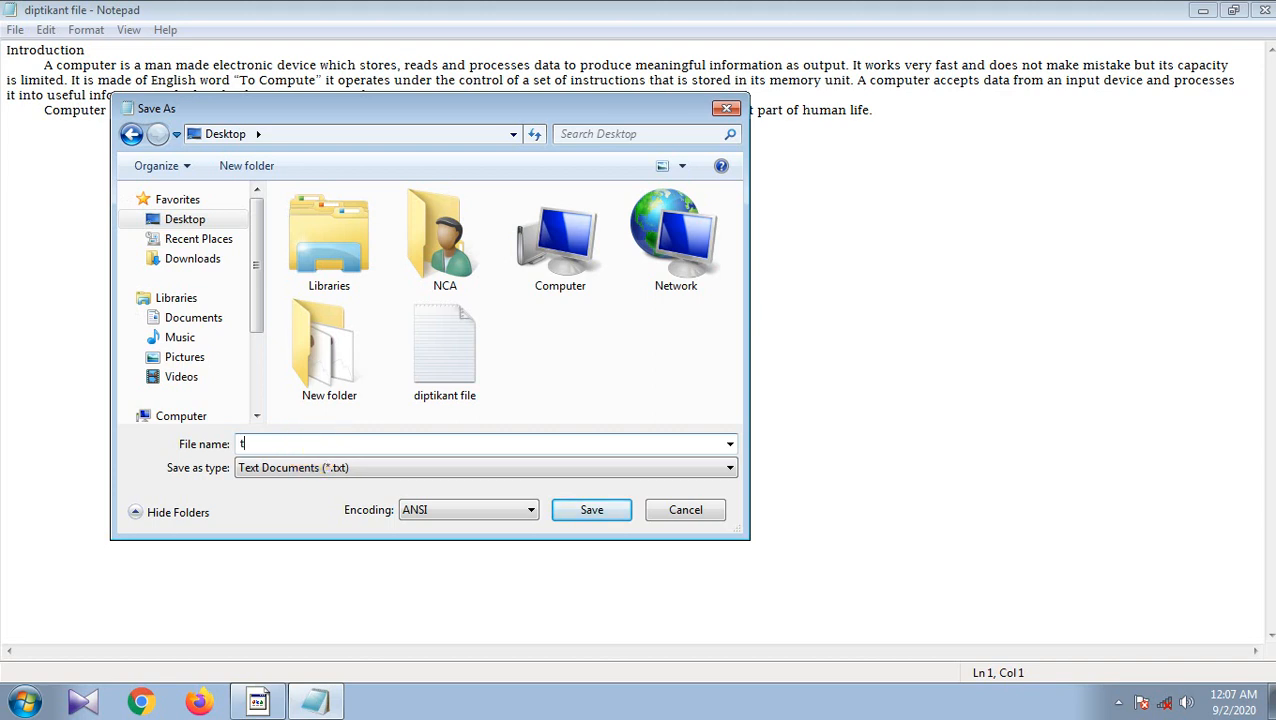
type("apan file")
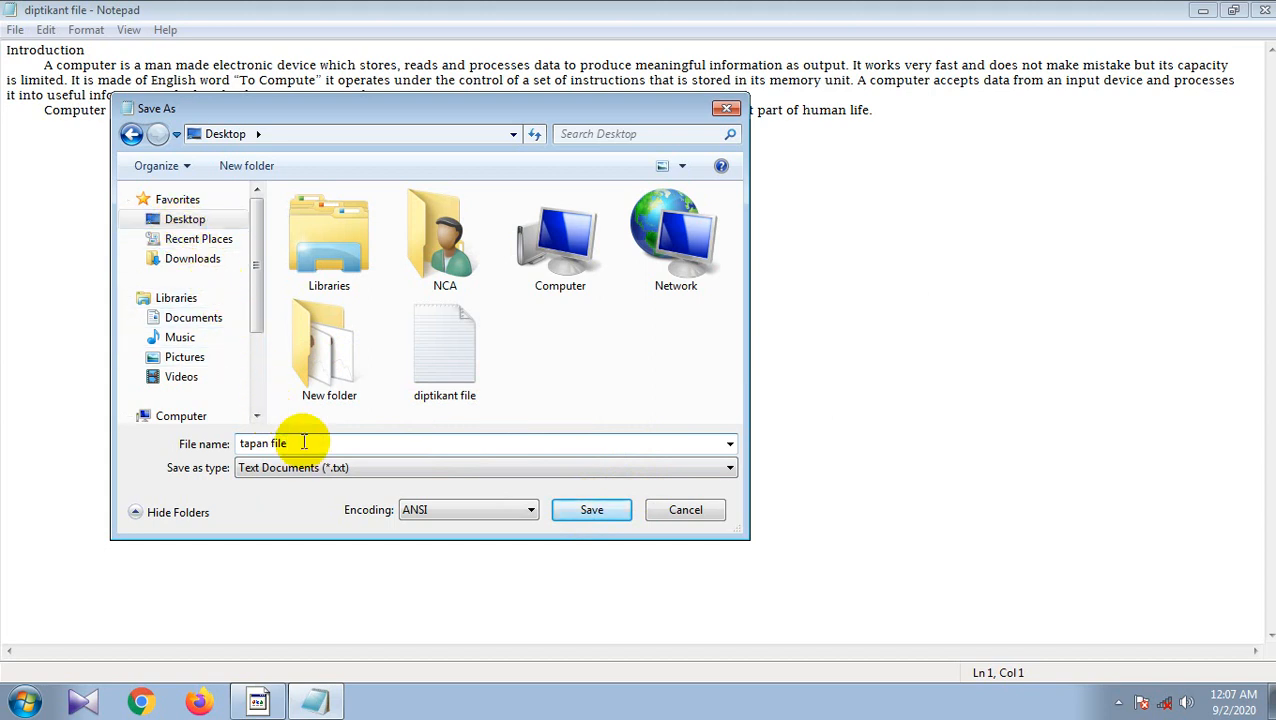
left_click(591, 511)
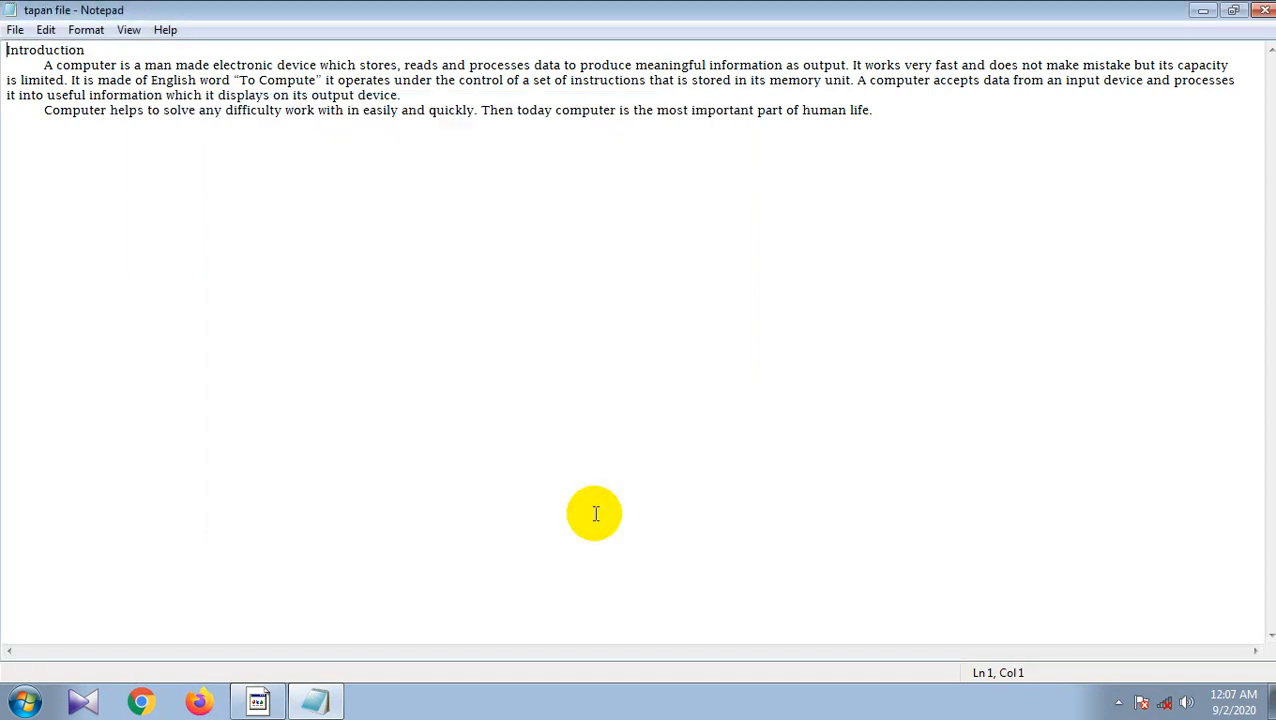
left_click(1264, 10)
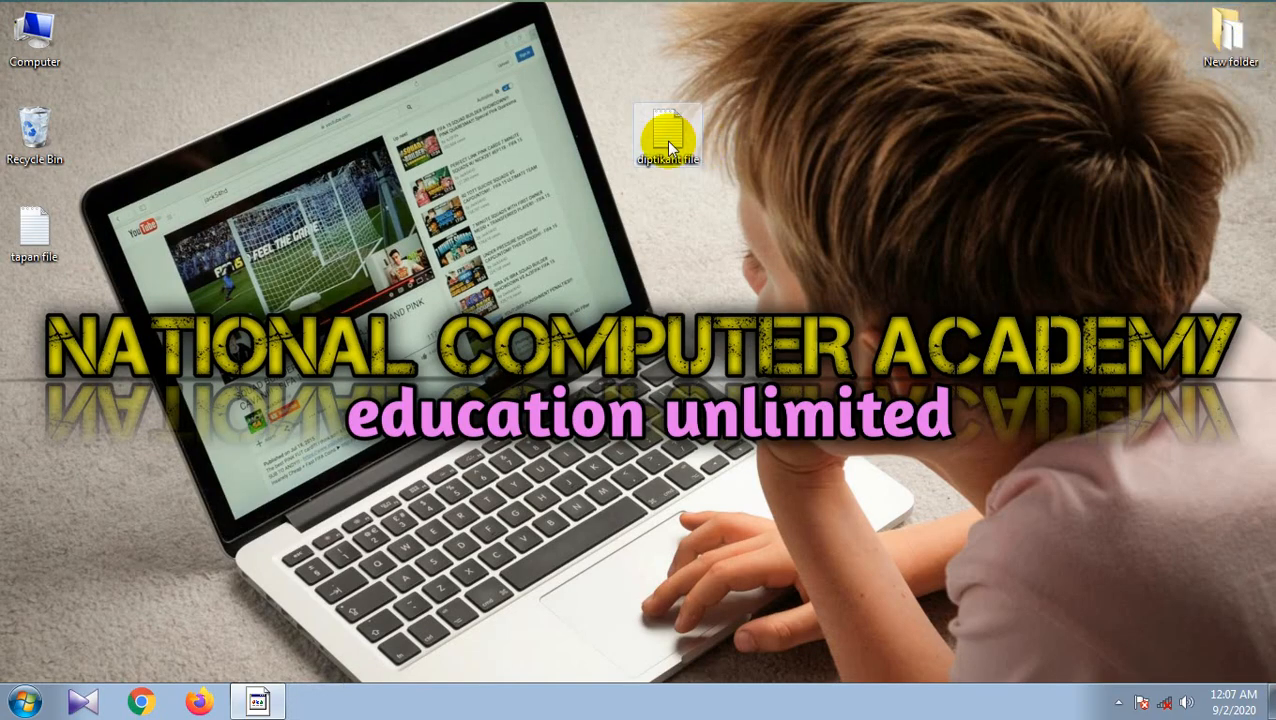
- Move the new copy's icon just above the original document's icon on the desktop, and open the copy and the original, maximizing the original
left_click_drag(24, 232, 605, 55)
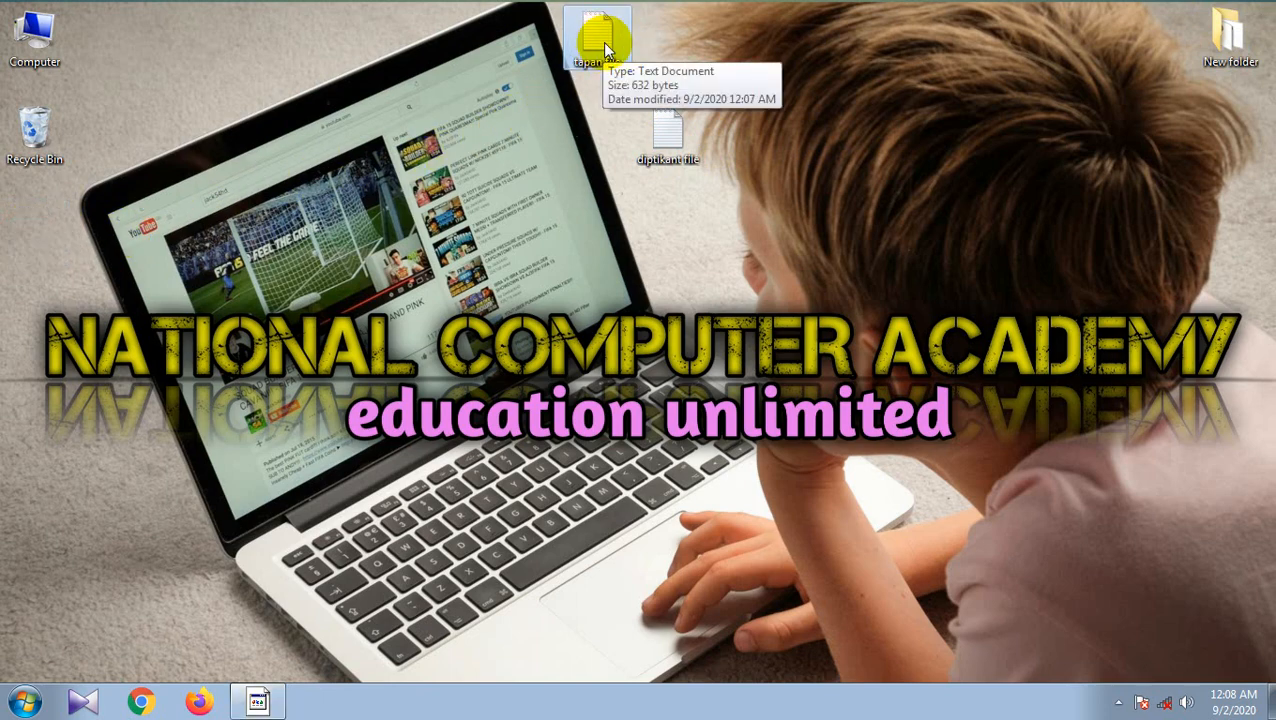
double_click(603, 45)
left_click(668, 128)
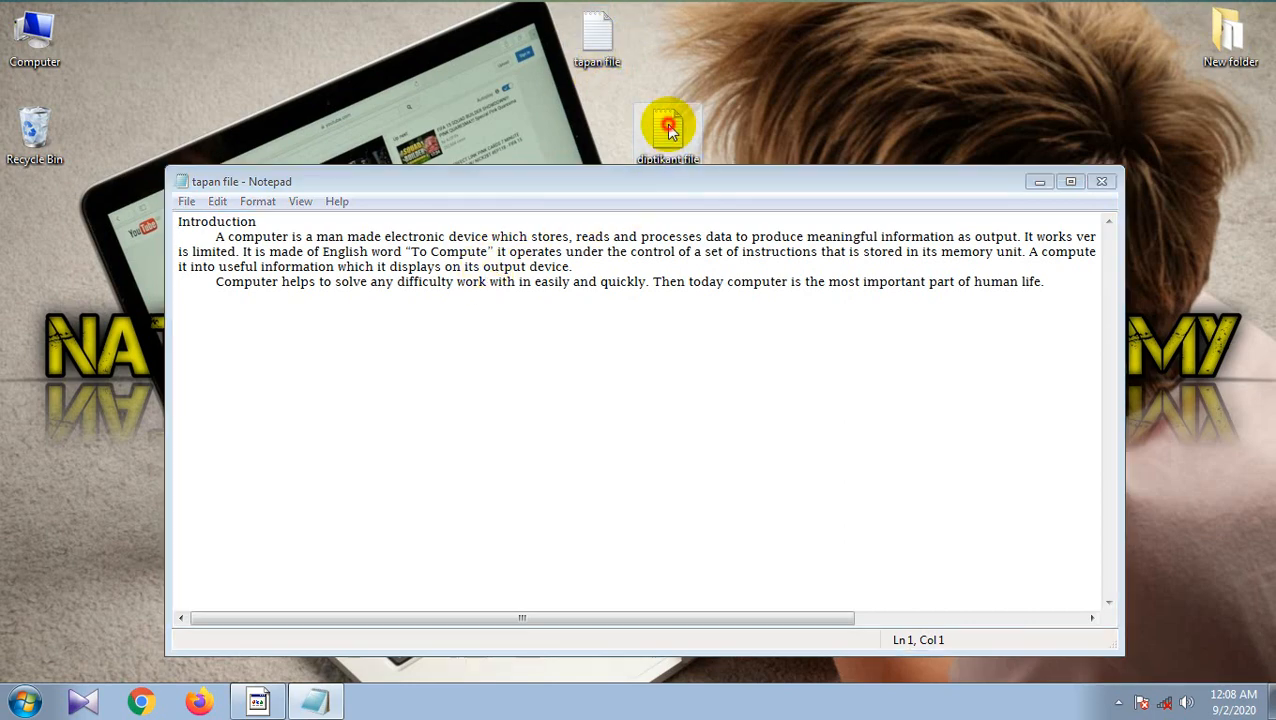
double_click(669, 128)
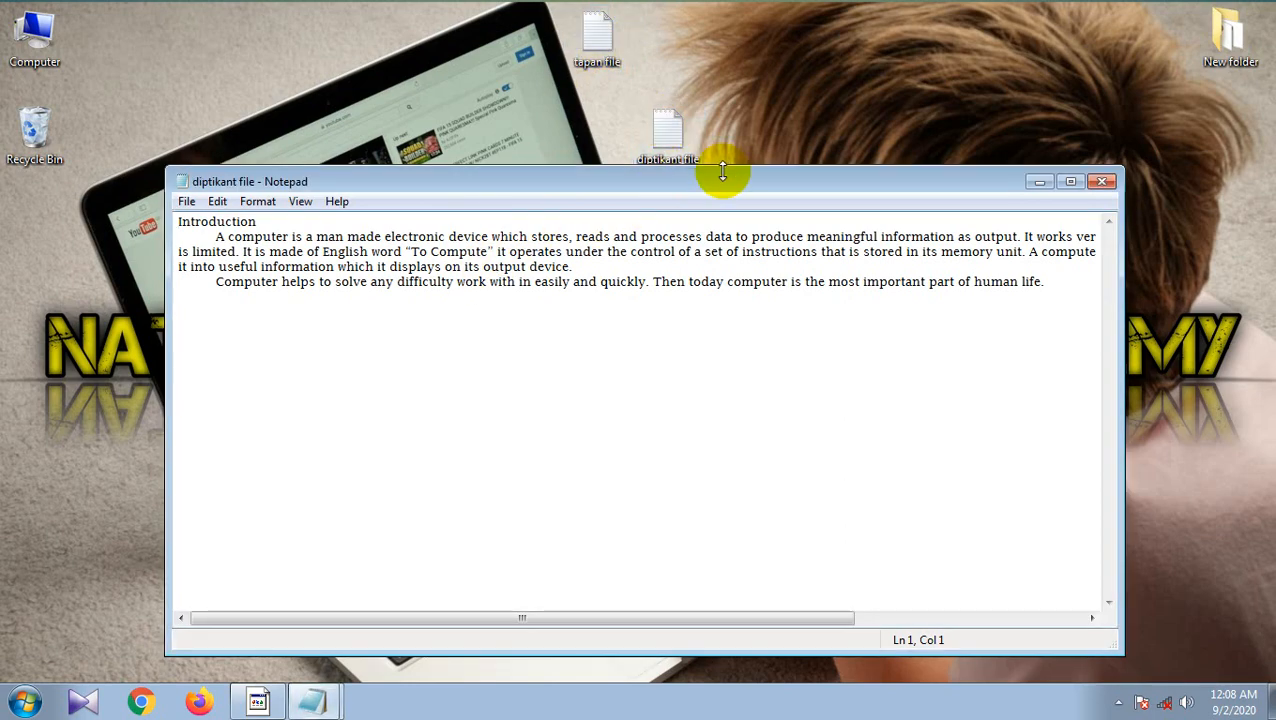
left_click(1070, 181)
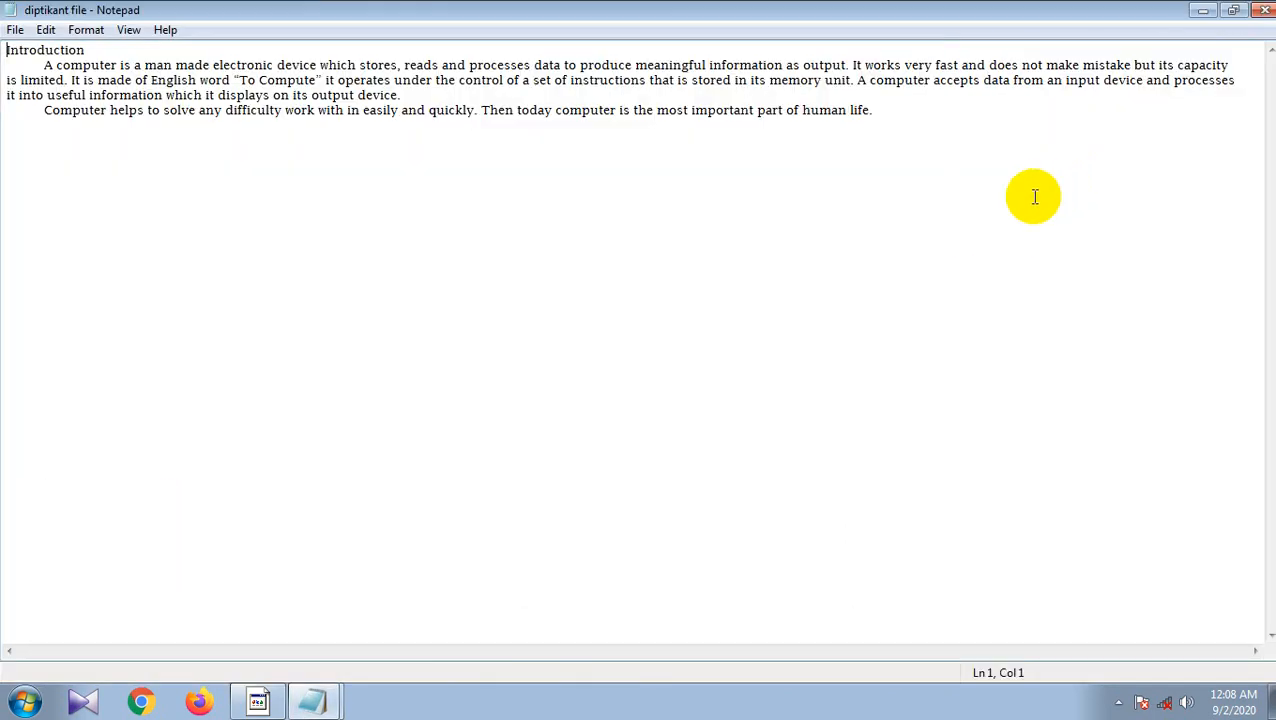
- Set up the document's page with A4 paper size, Auto source and Portrait orientation after trying Landscape, and apply the setup
left_click(16, 30)
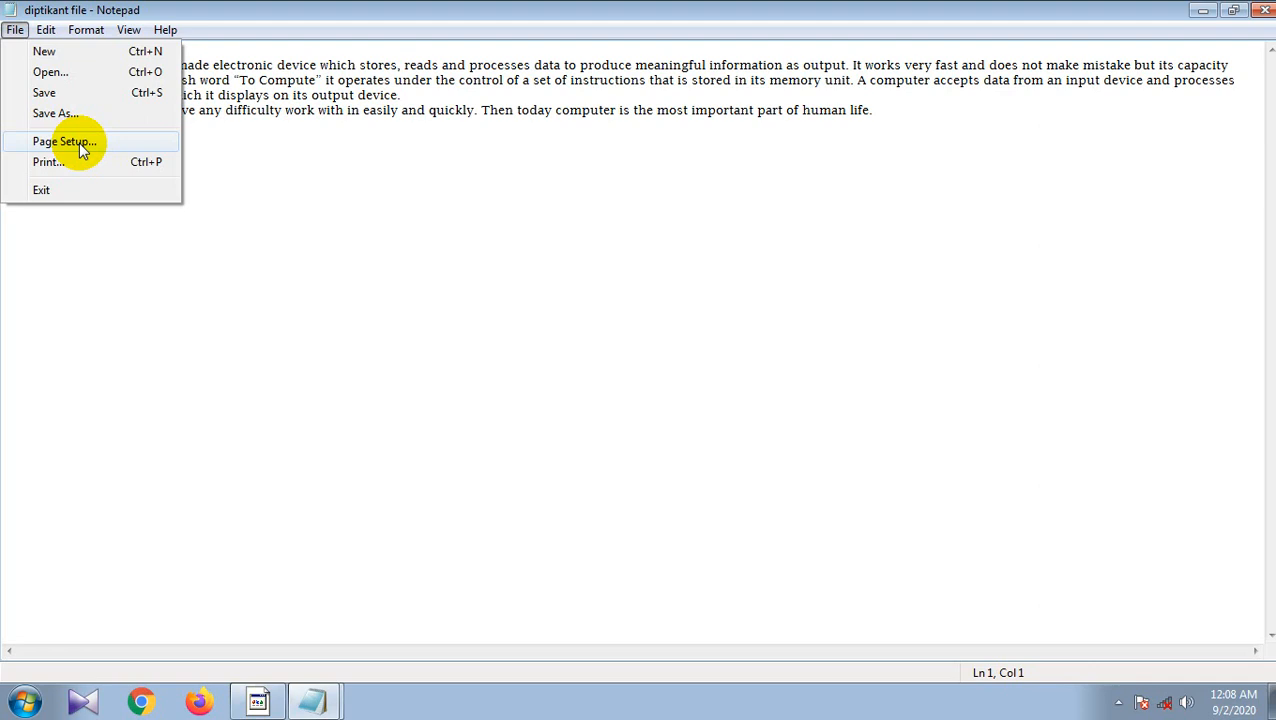
left_click(79, 143)
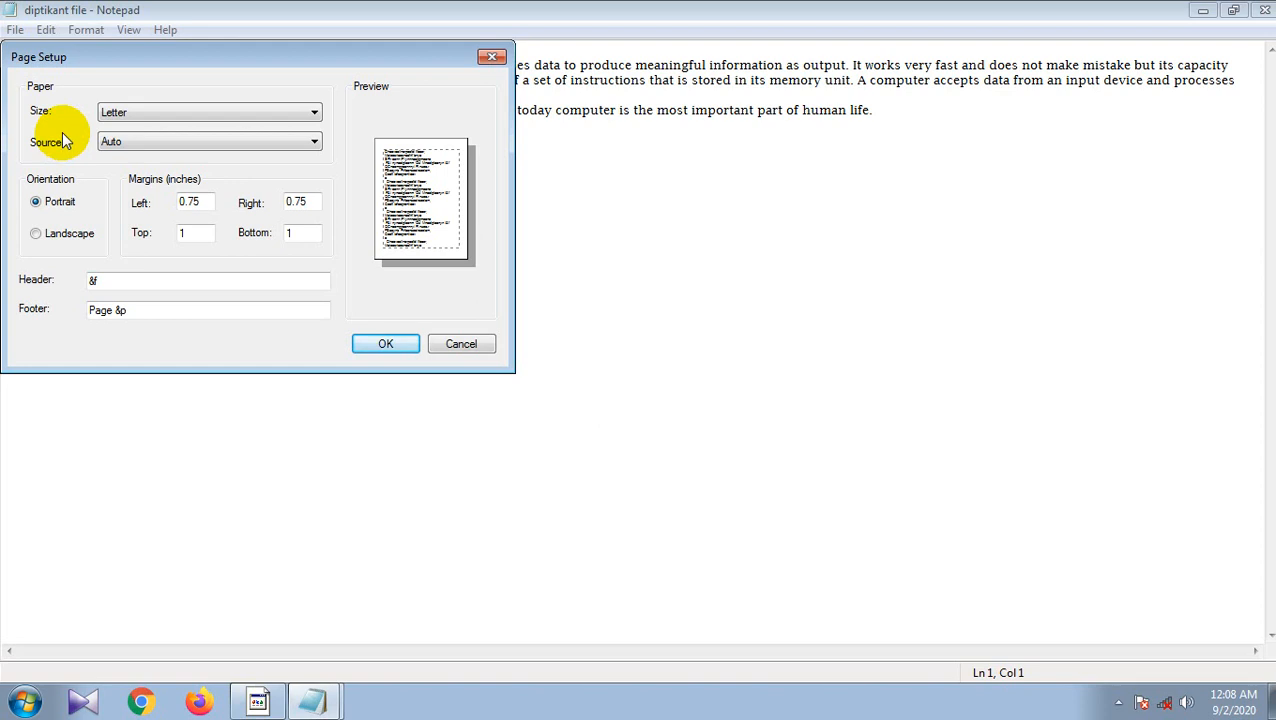
left_click(138, 114)
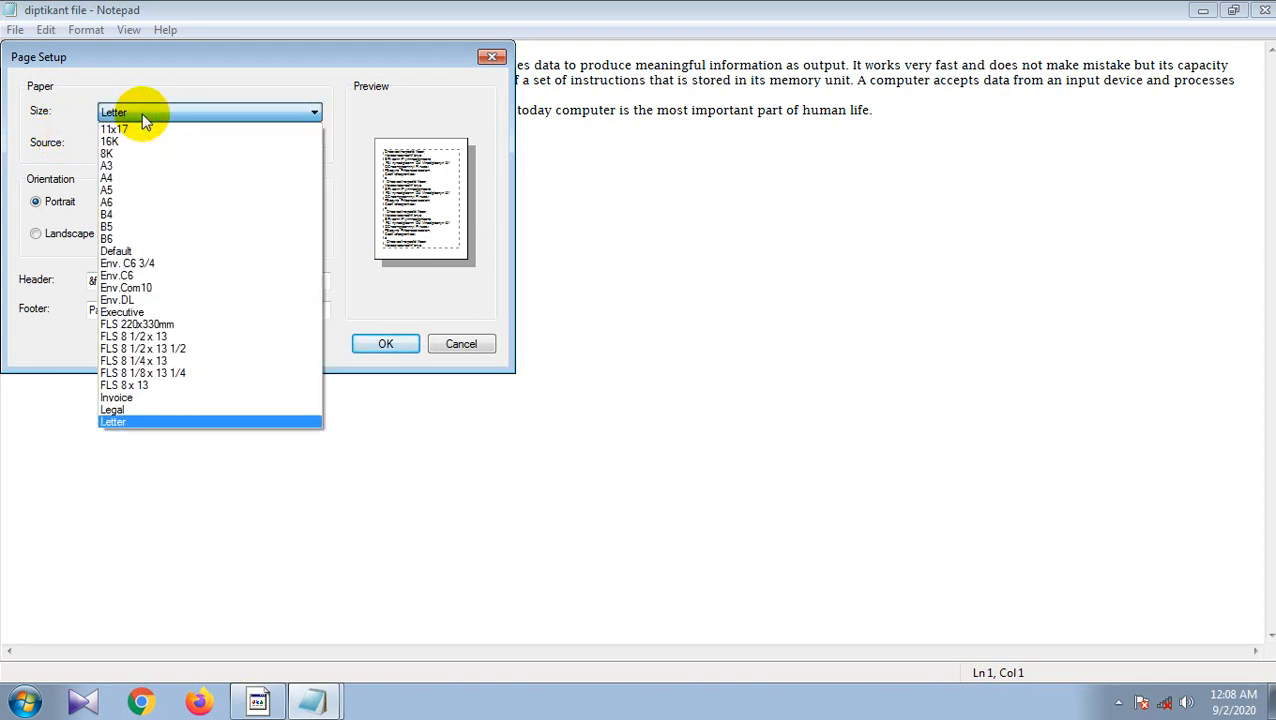
left_click(106, 178)
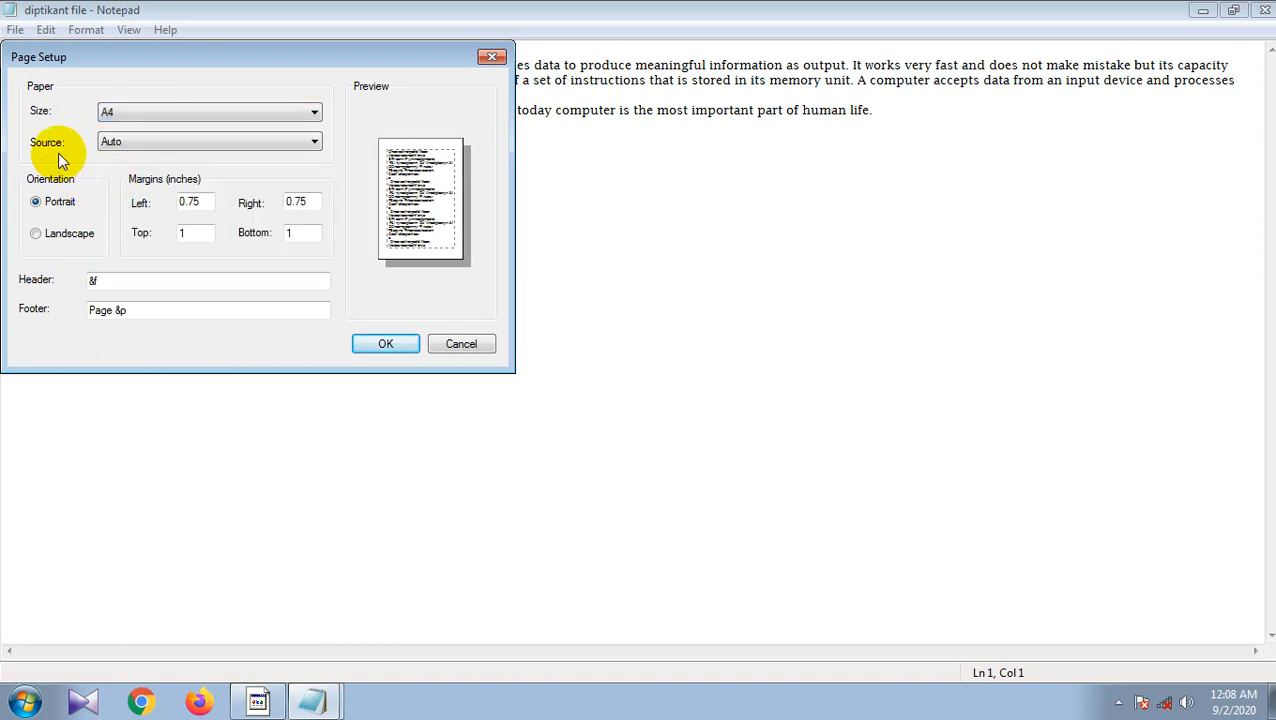
left_click(144, 140)
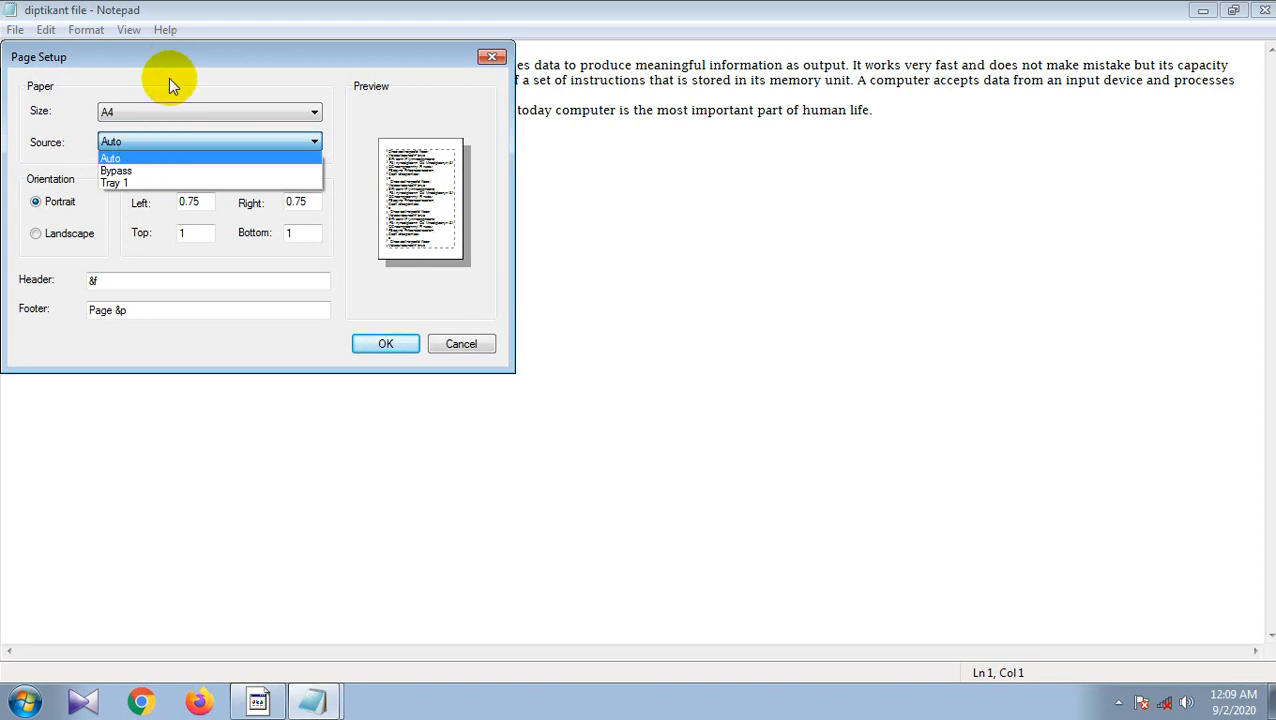
left_click(160, 138)
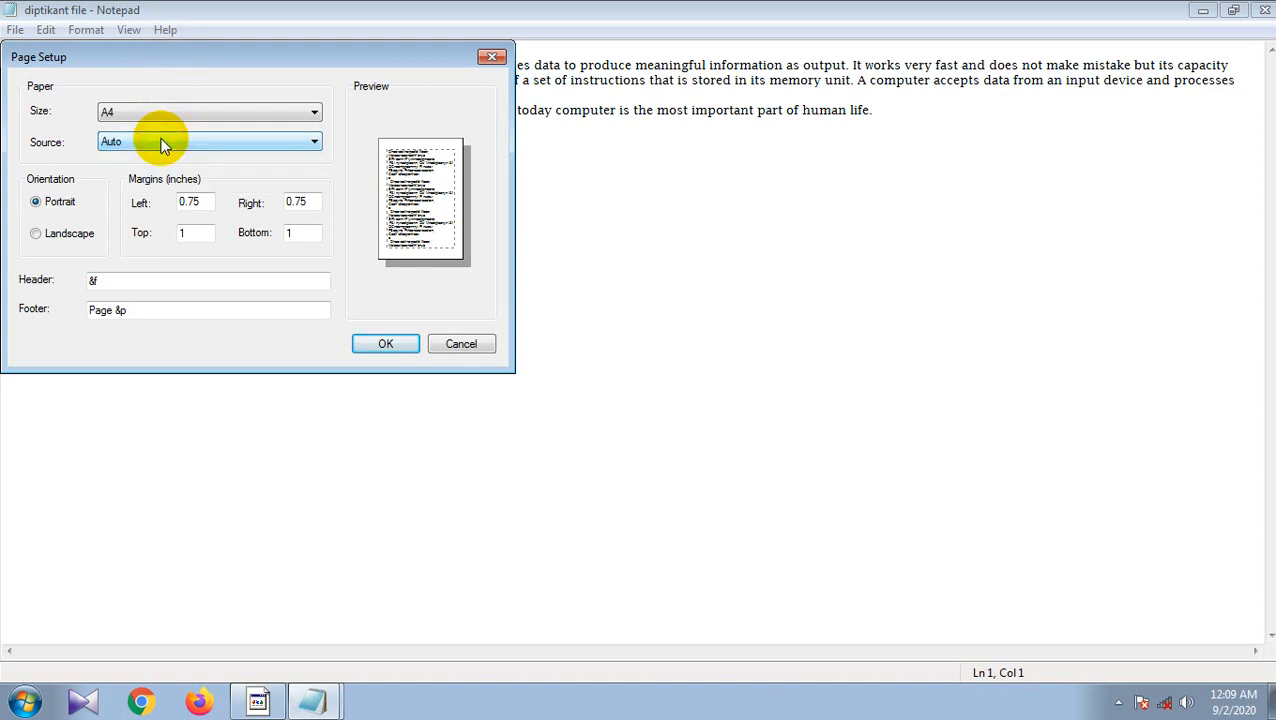
left_click(37, 235)
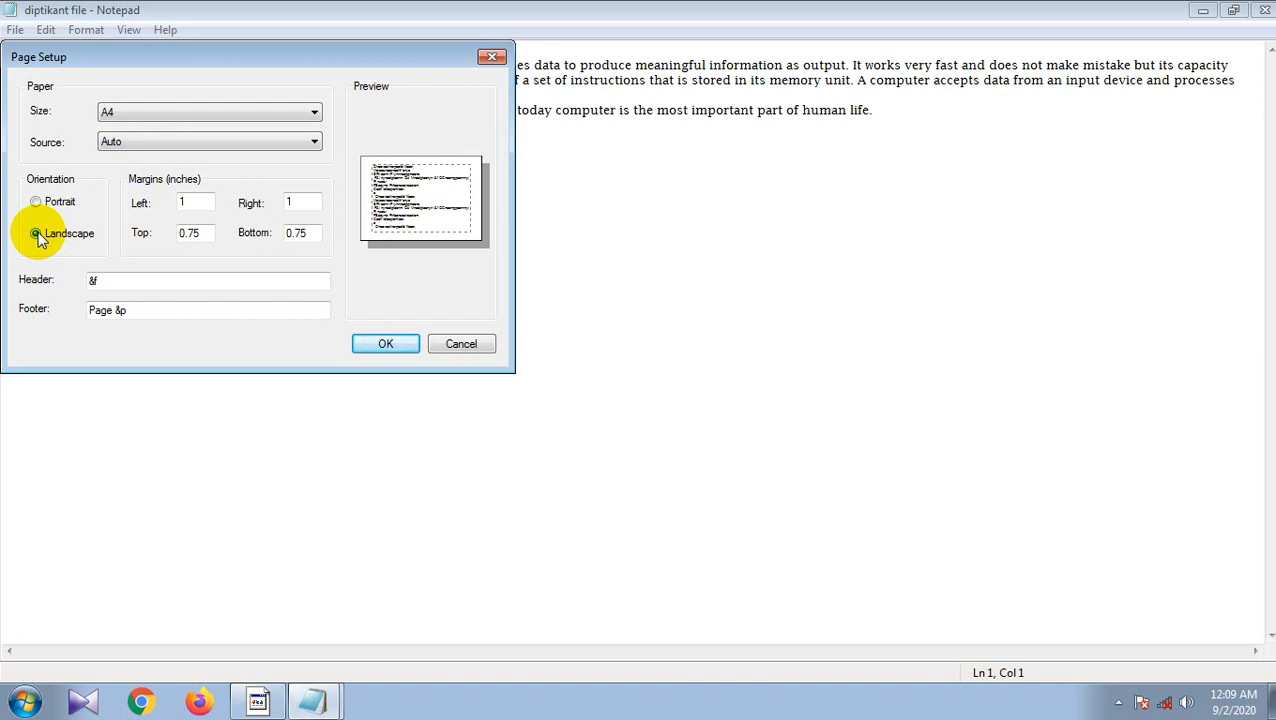
left_click(37, 203)
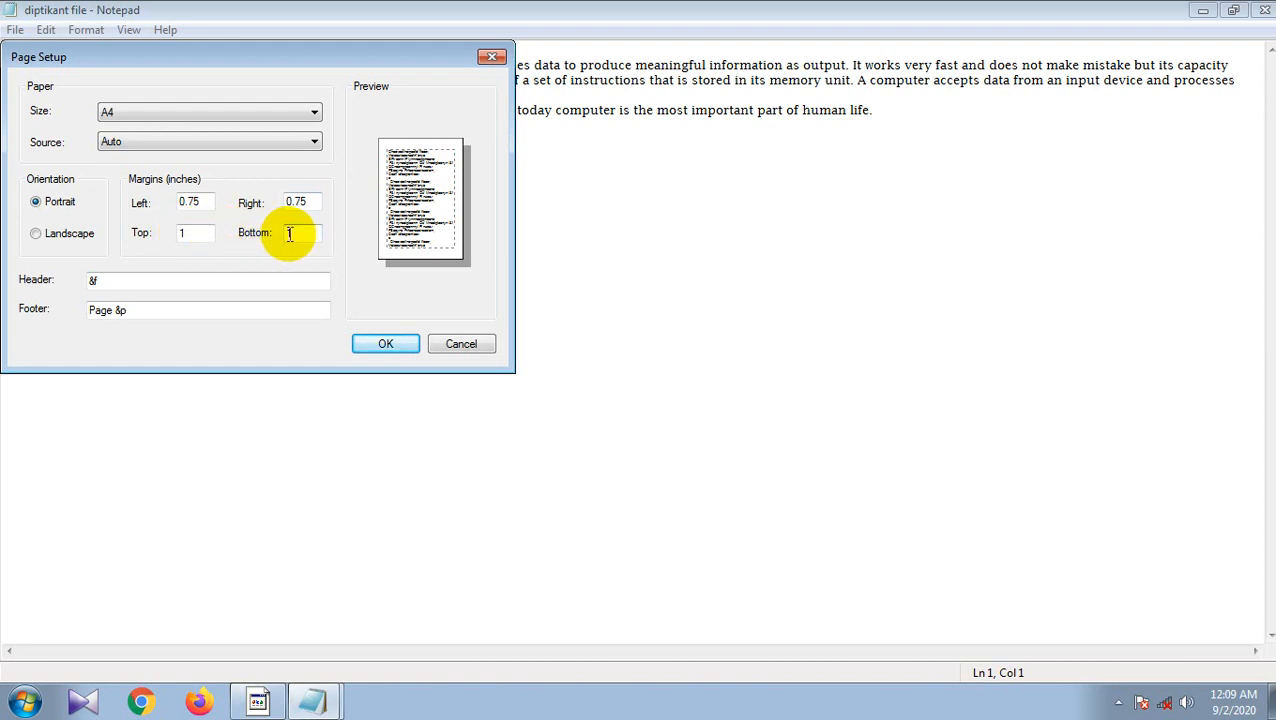
left_click(389, 343)
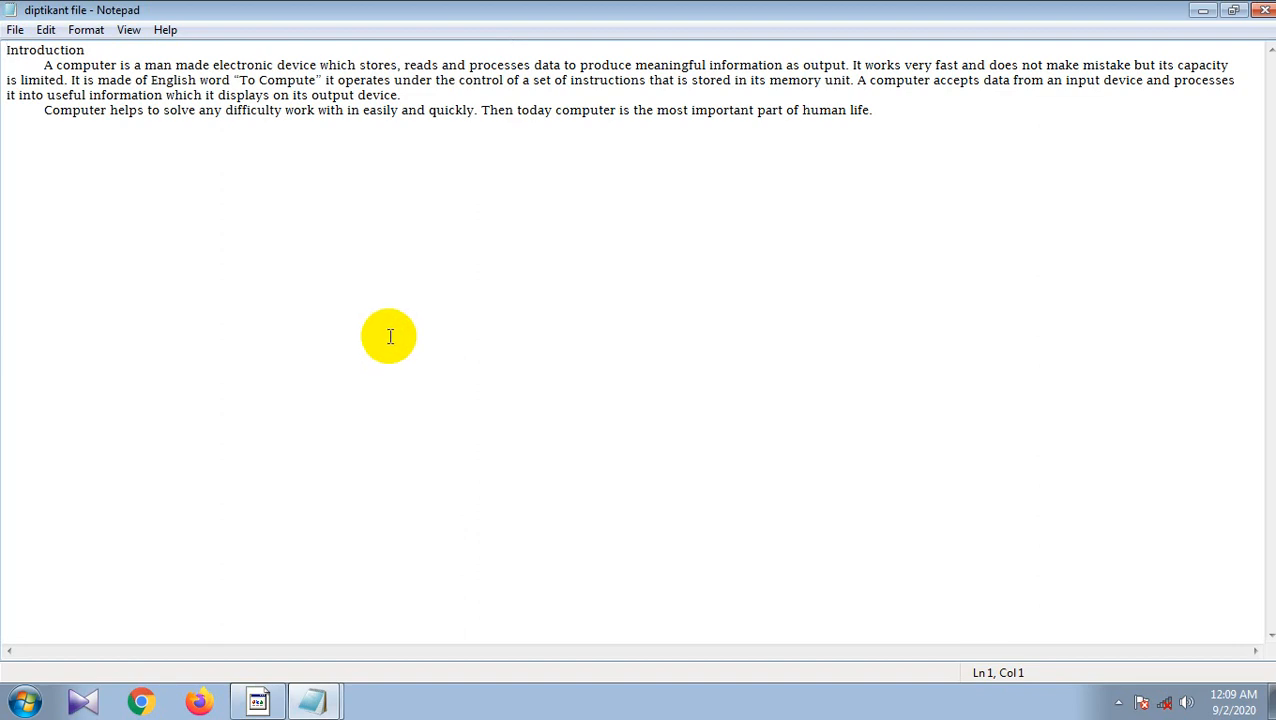
- View the document's print settings and close them without printing
left_click(14, 30)
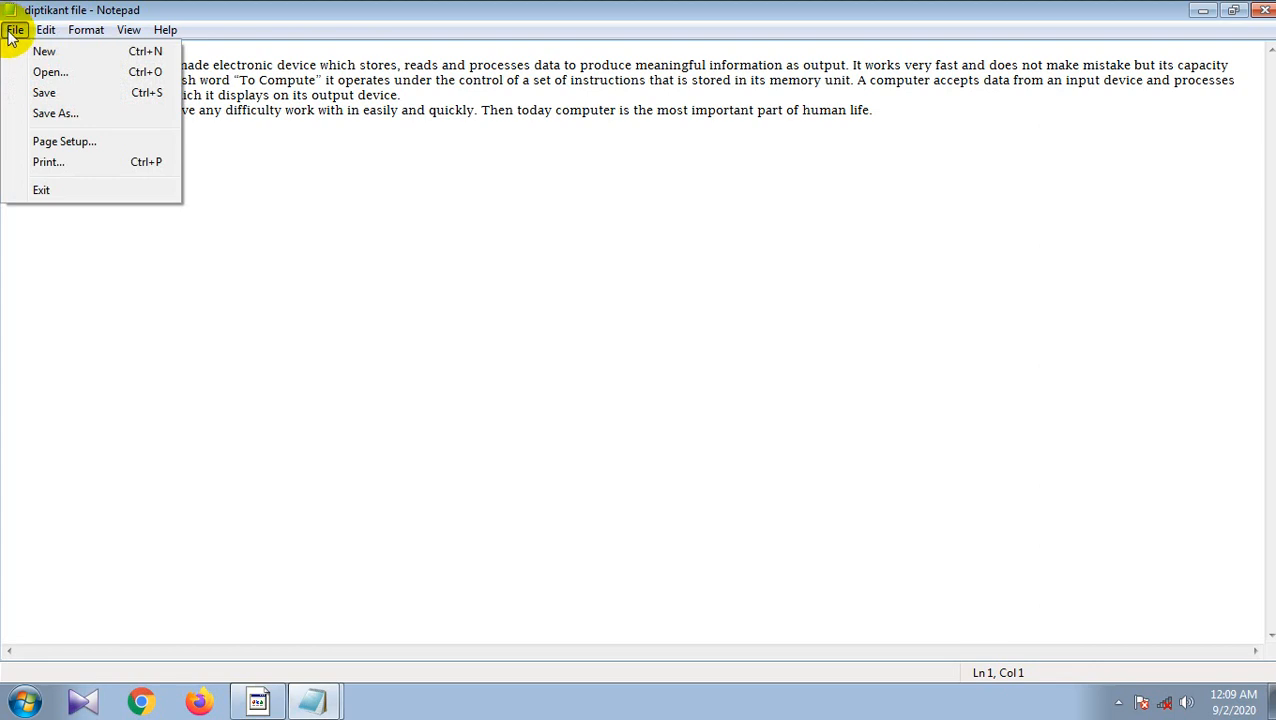
left_click(66, 160)
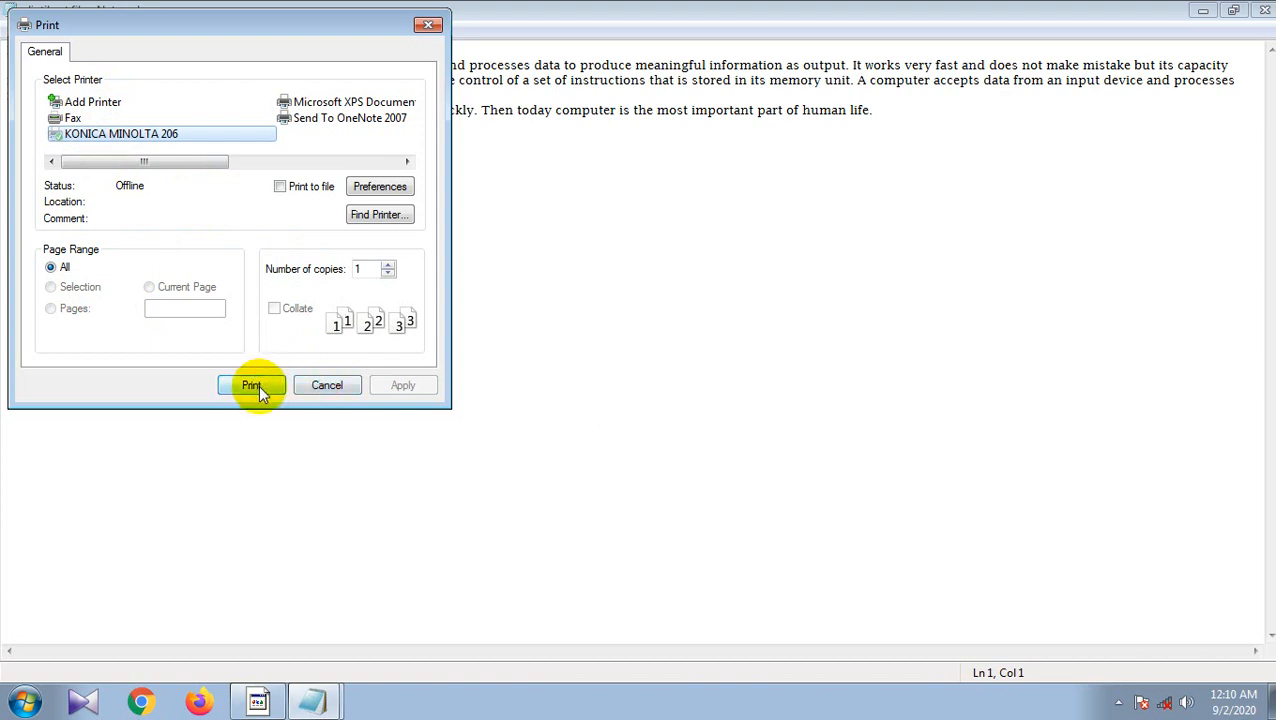
left_click(428, 25)
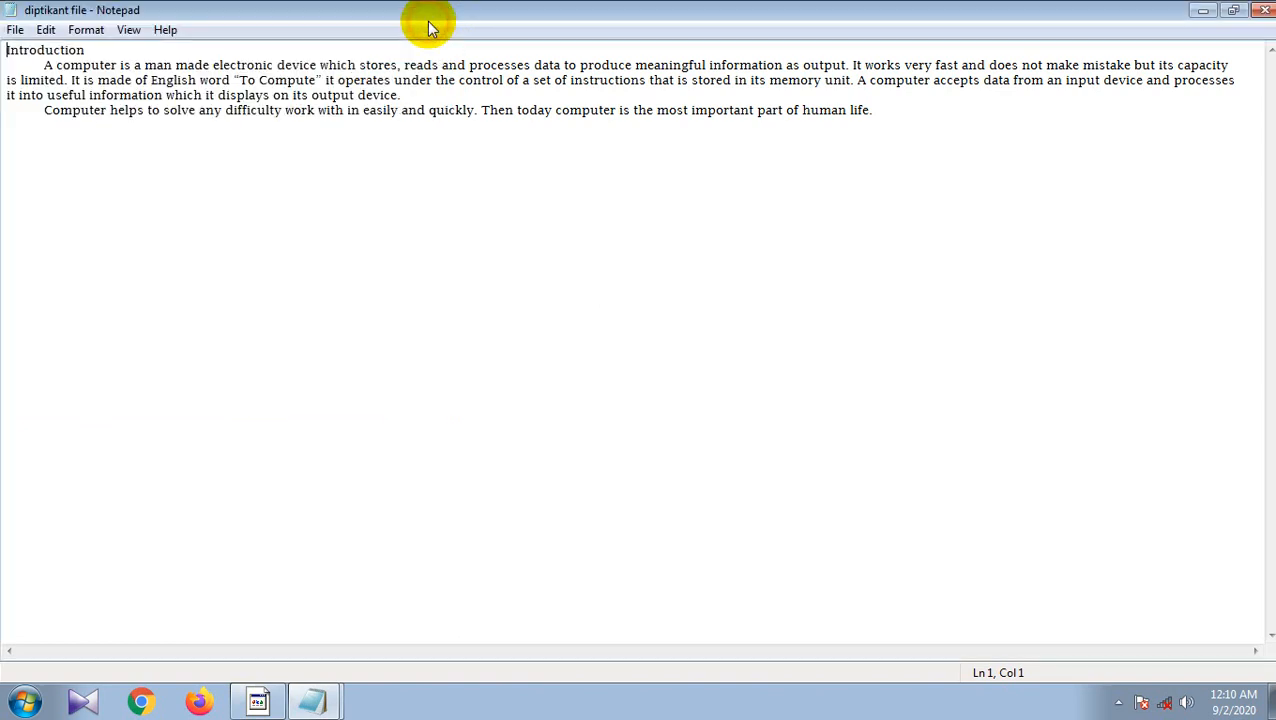
left_click(15, 30)
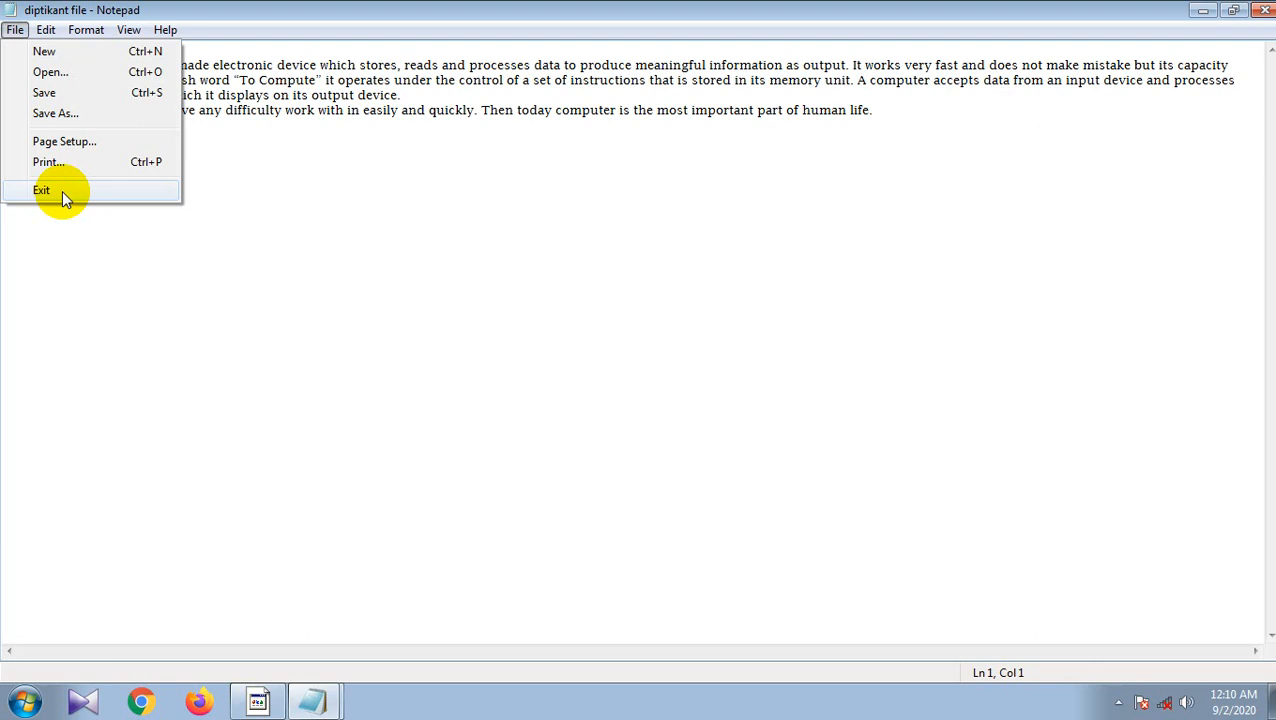
mouse_move(165, 29)
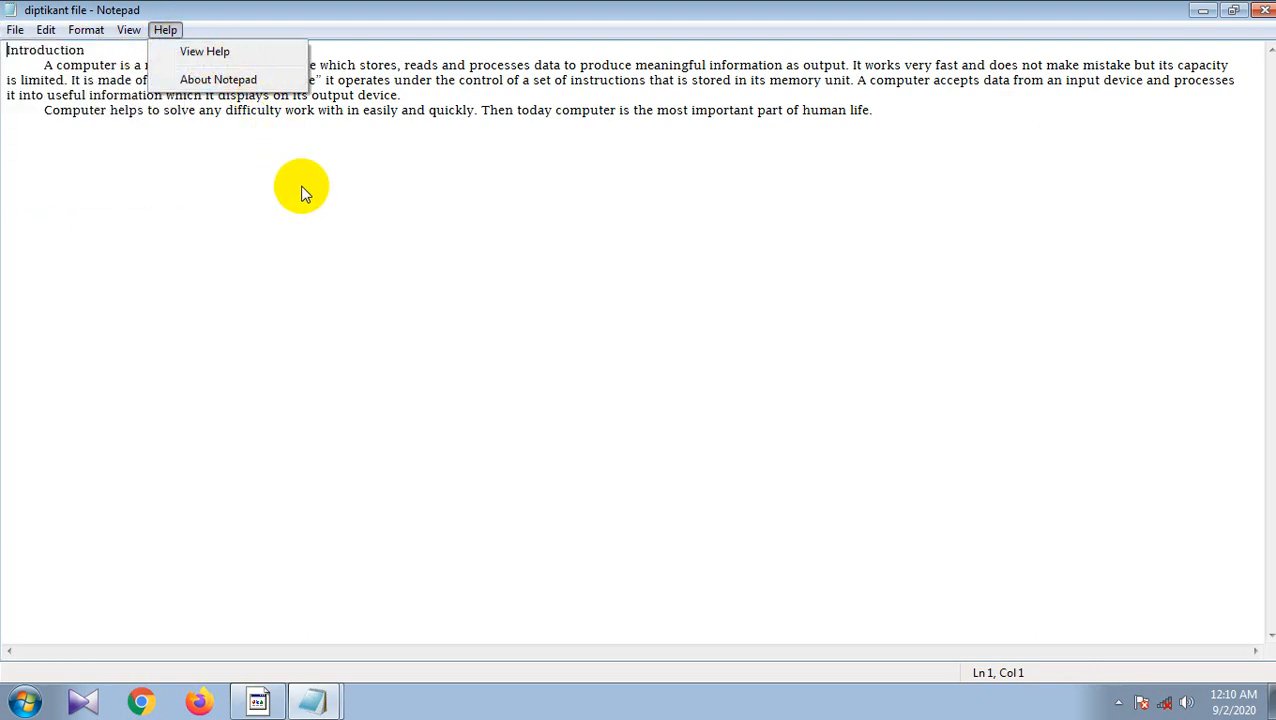
left_click(310, 235)
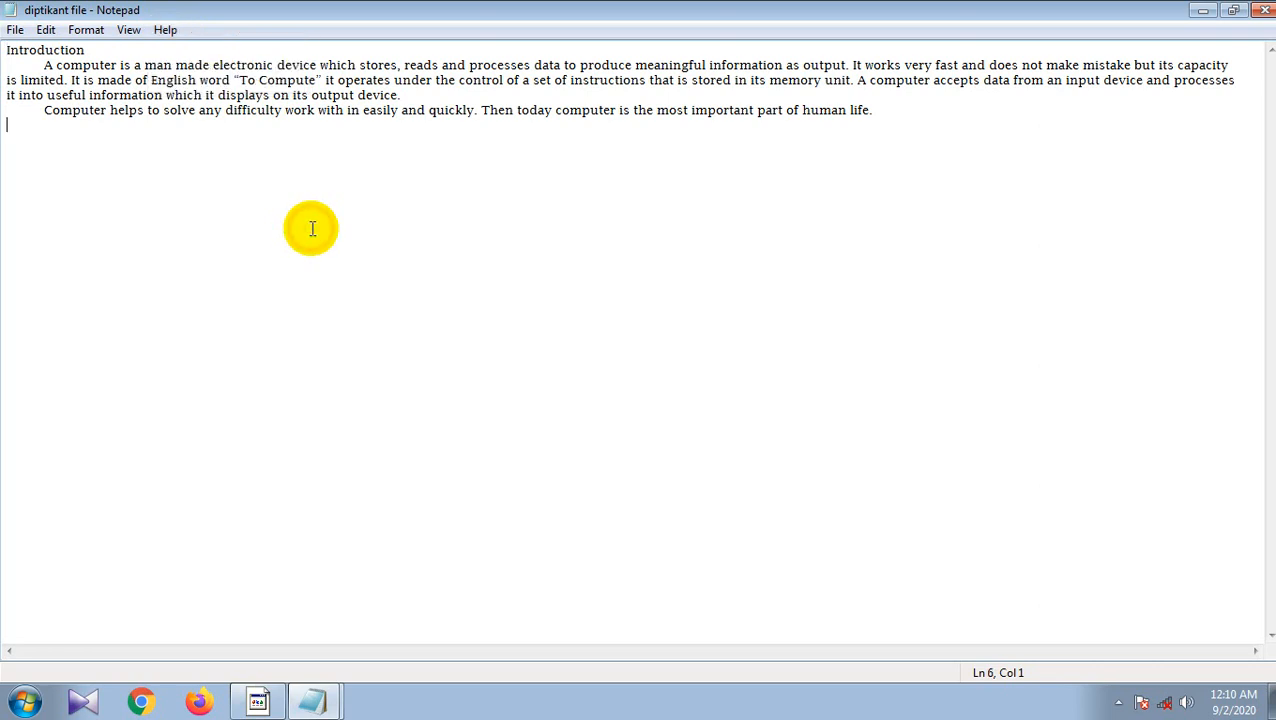
left_click(46, 32)
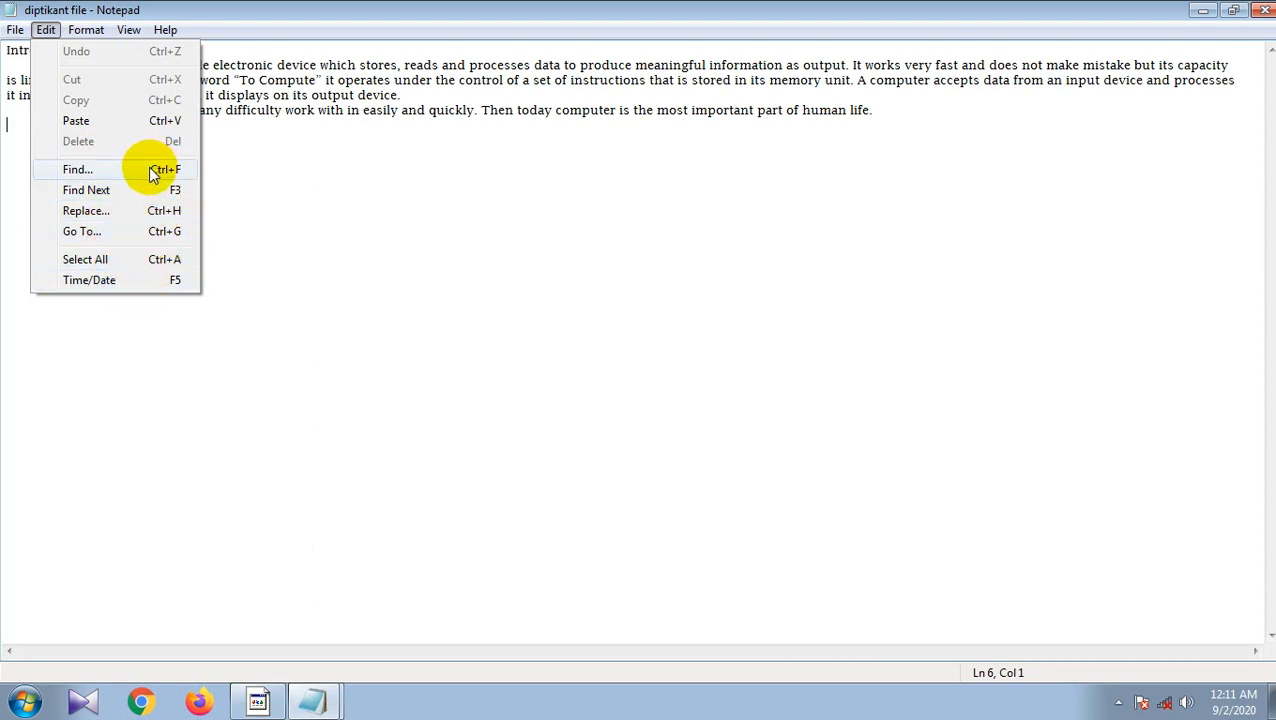
left_click(260, 171)
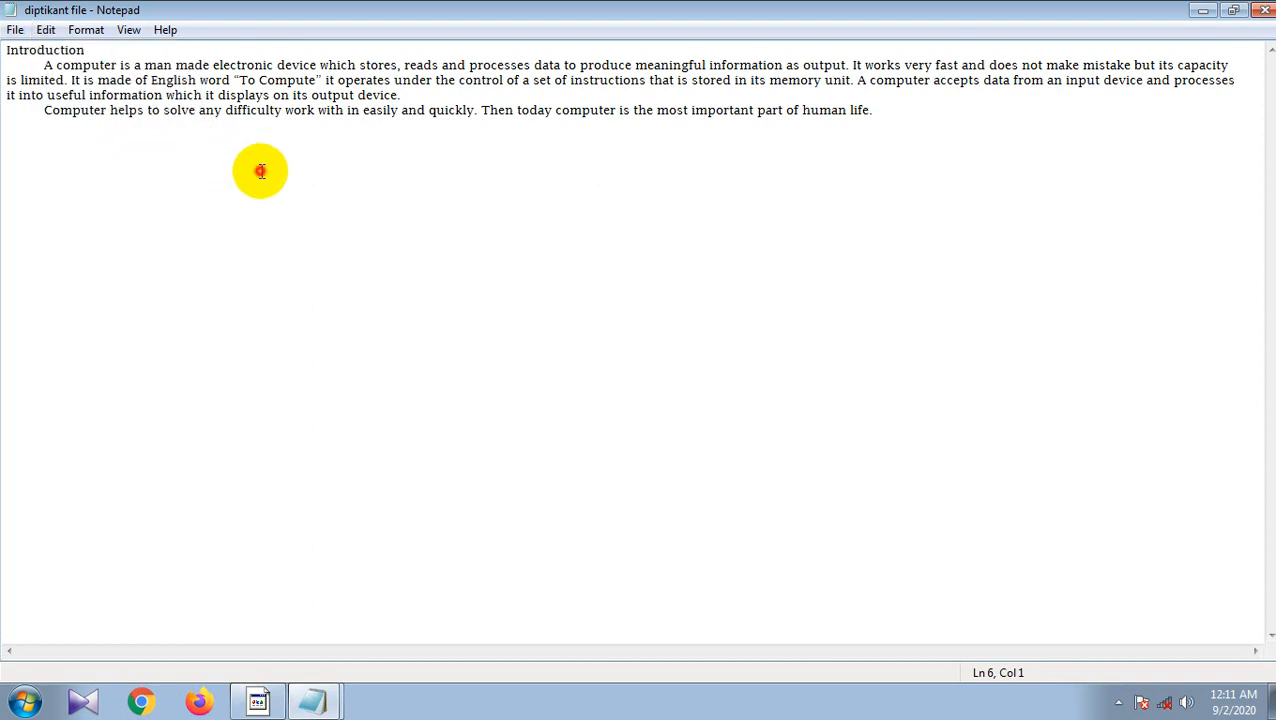
- Change the document's font to Lucida Sans Unicode after trying other Lucida fonts, and apply it
left_click(84, 36)
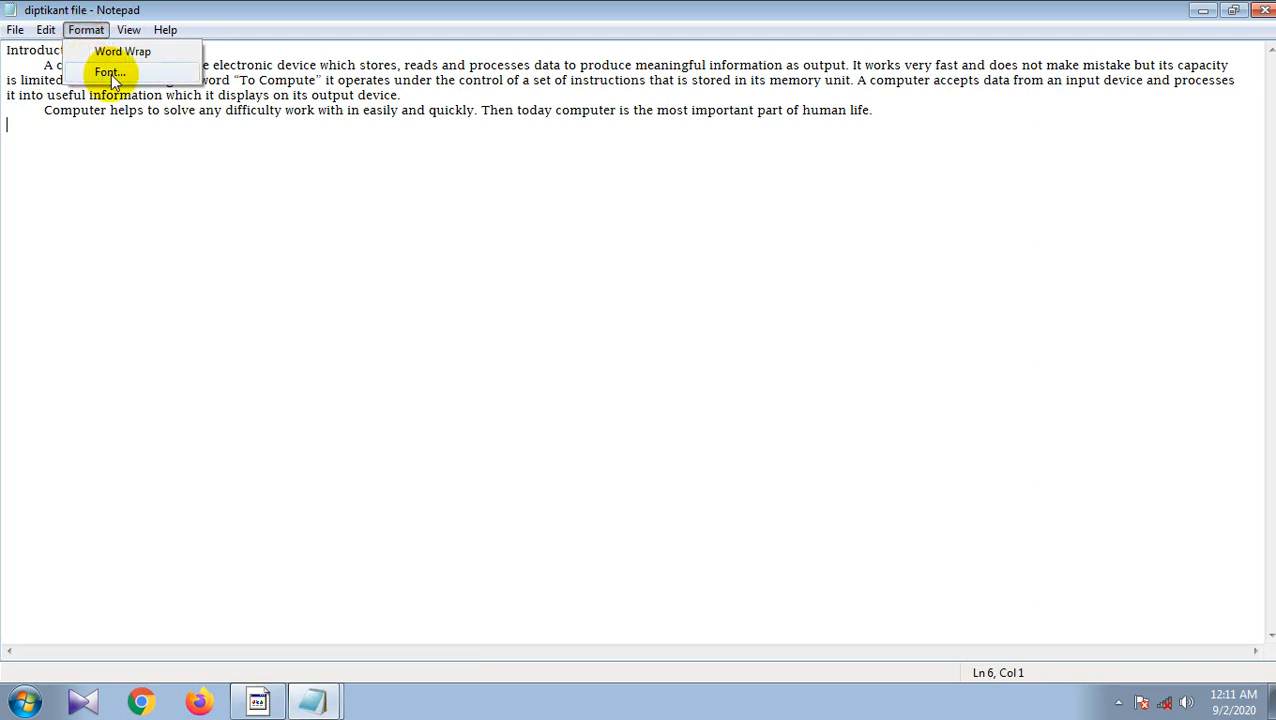
left_click(111, 74)
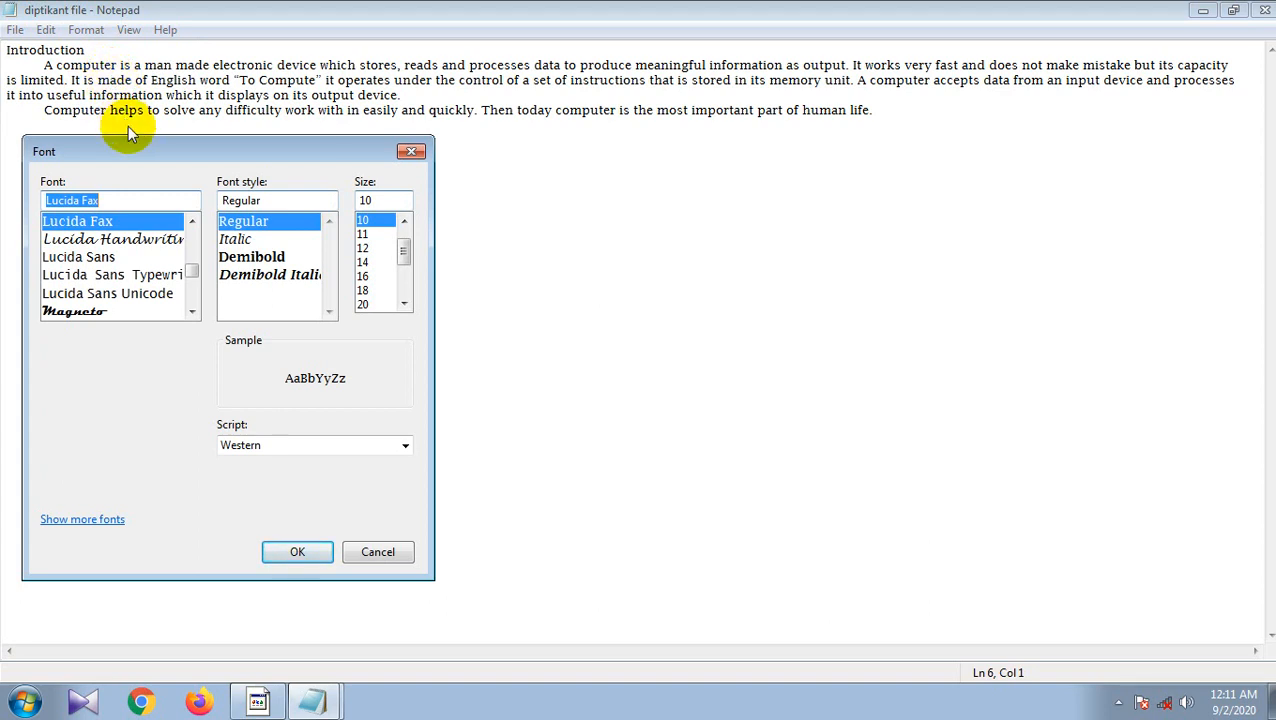
left_click(118, 241)
left_click(118, 257)
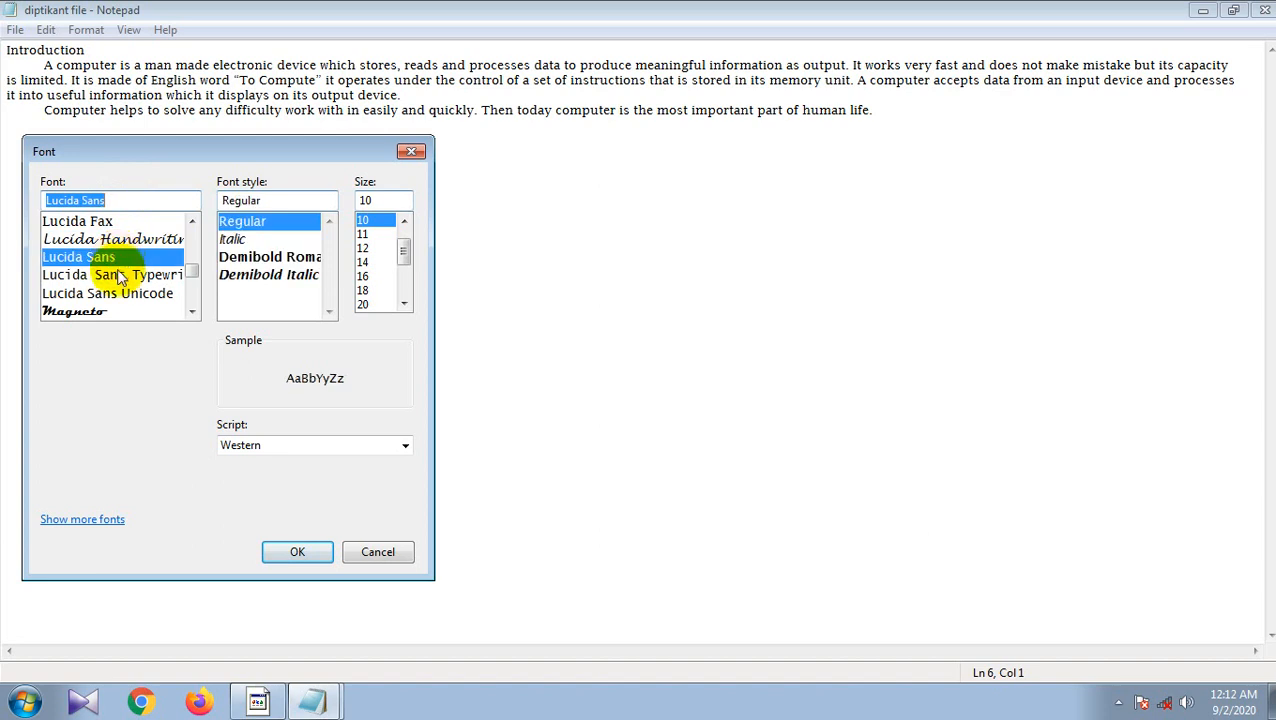
left_click(119, 275)
left_click(114, 292)
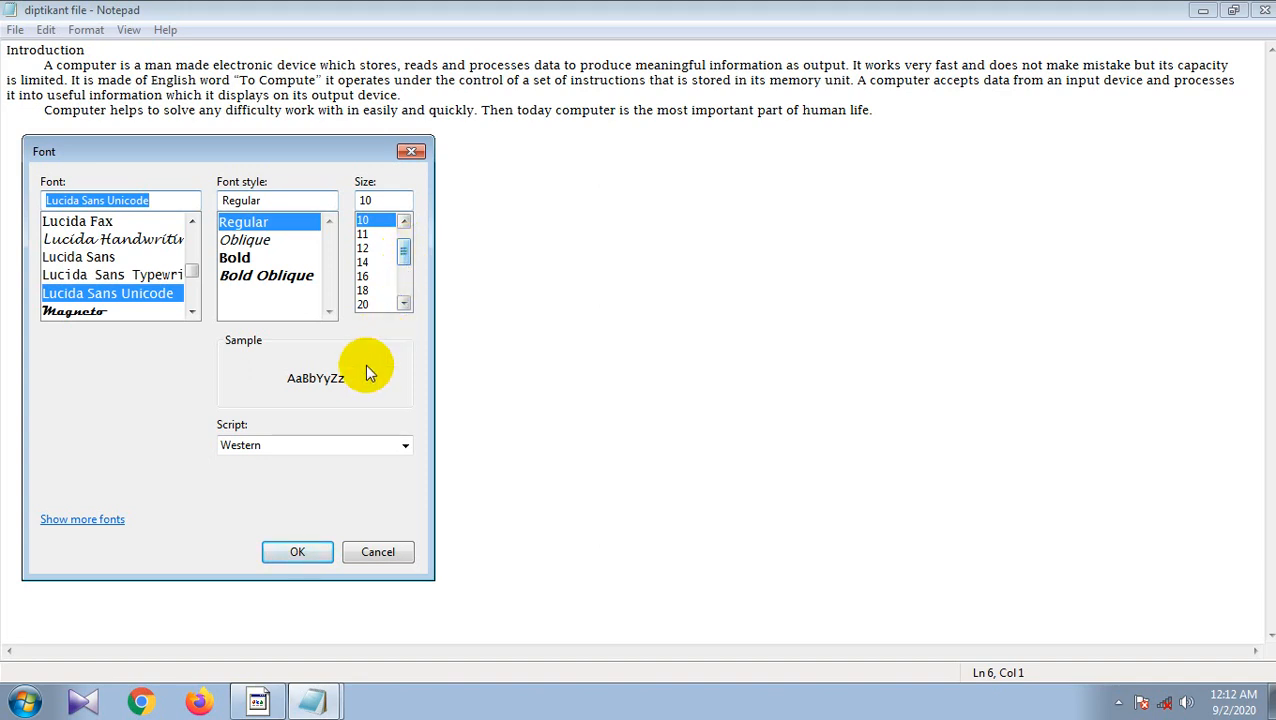
left_click(297, 552)
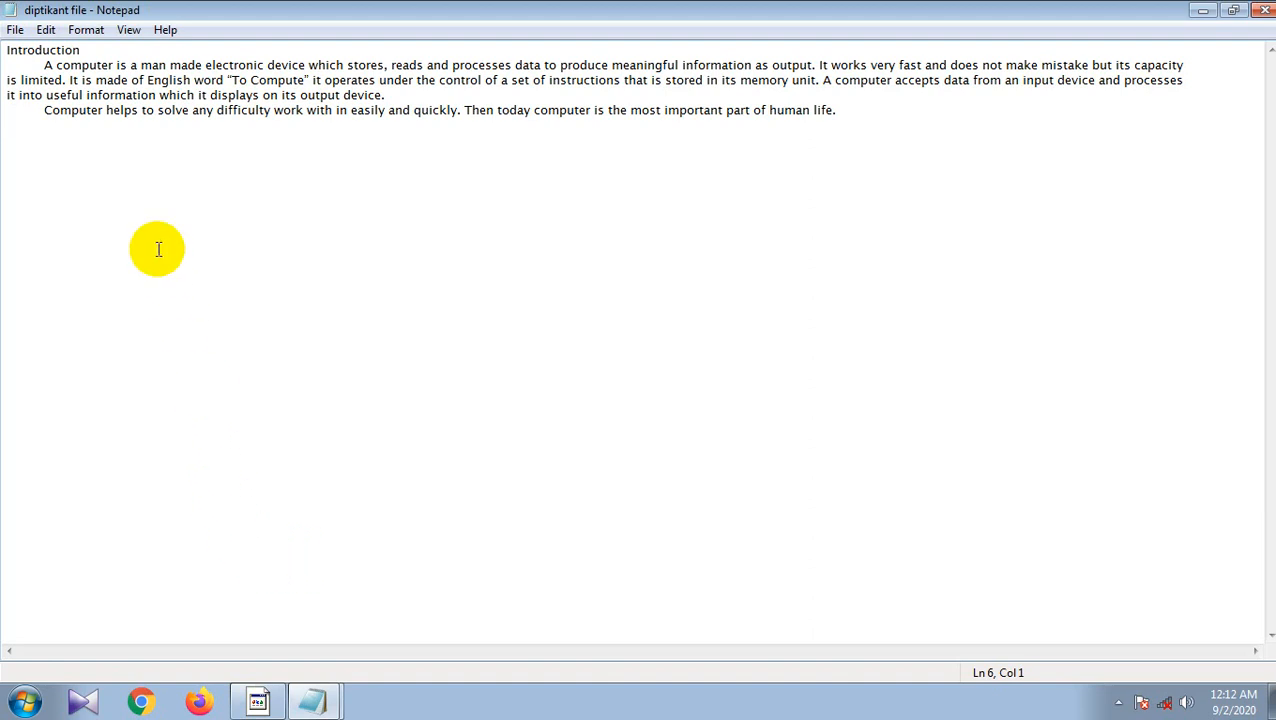
left_click(87, 31)
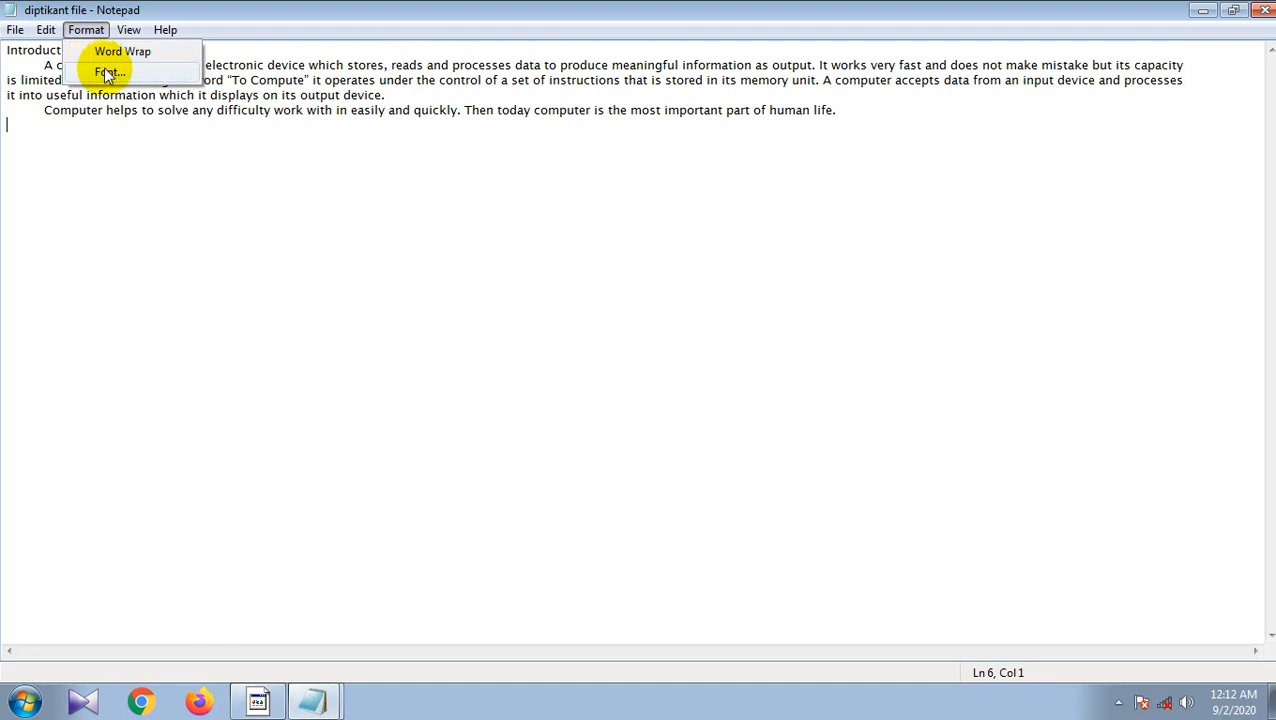
left_click(214, 199)
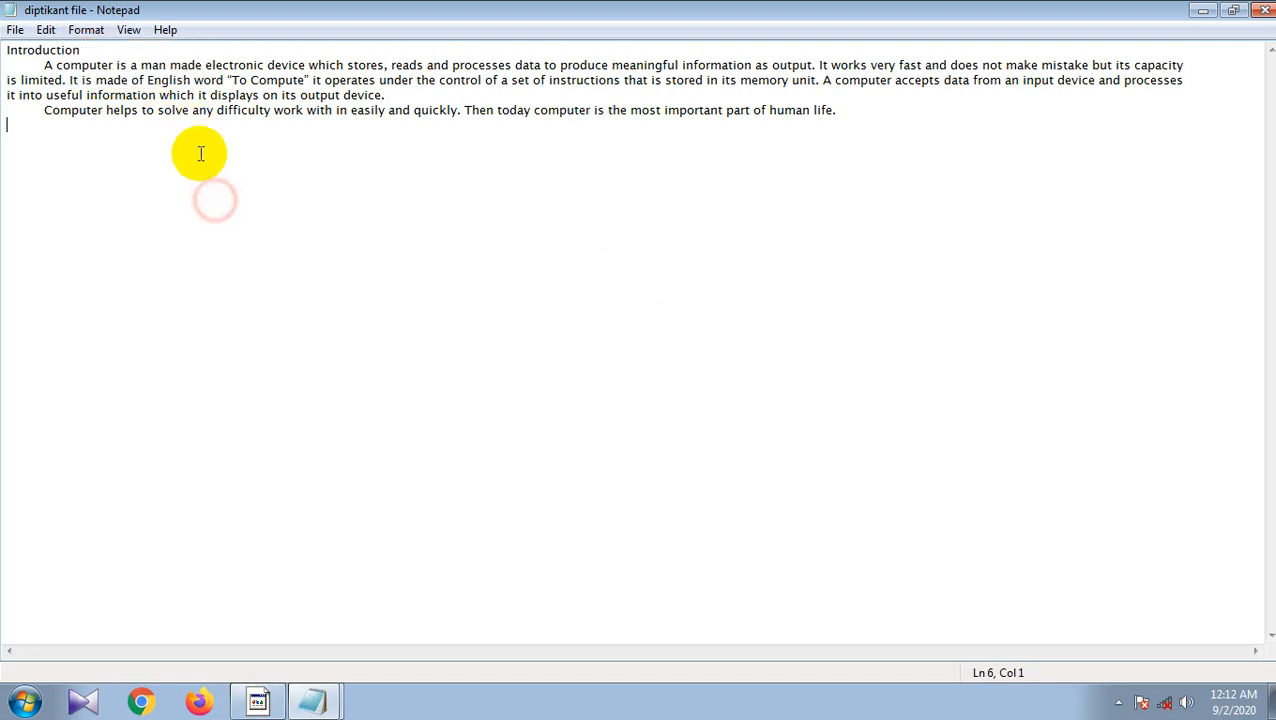
- Hide the status bar and show it again
left_click(130, 32)
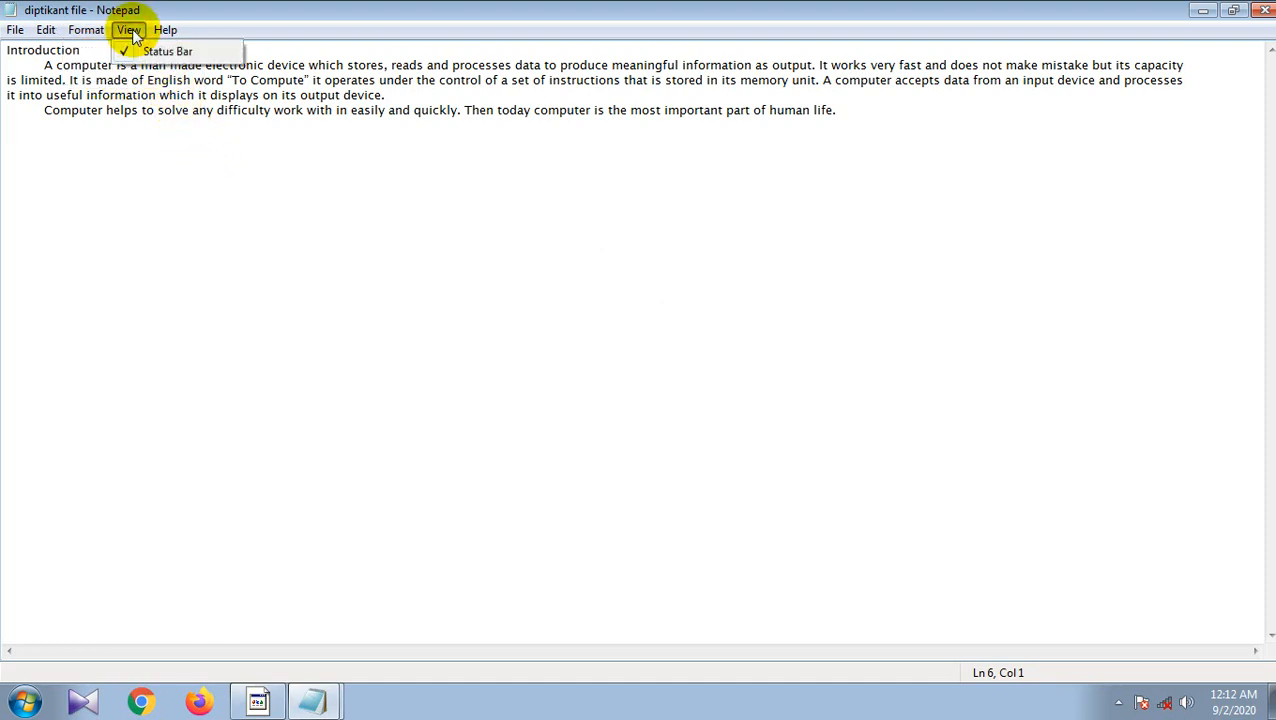
left_click(130, 57)
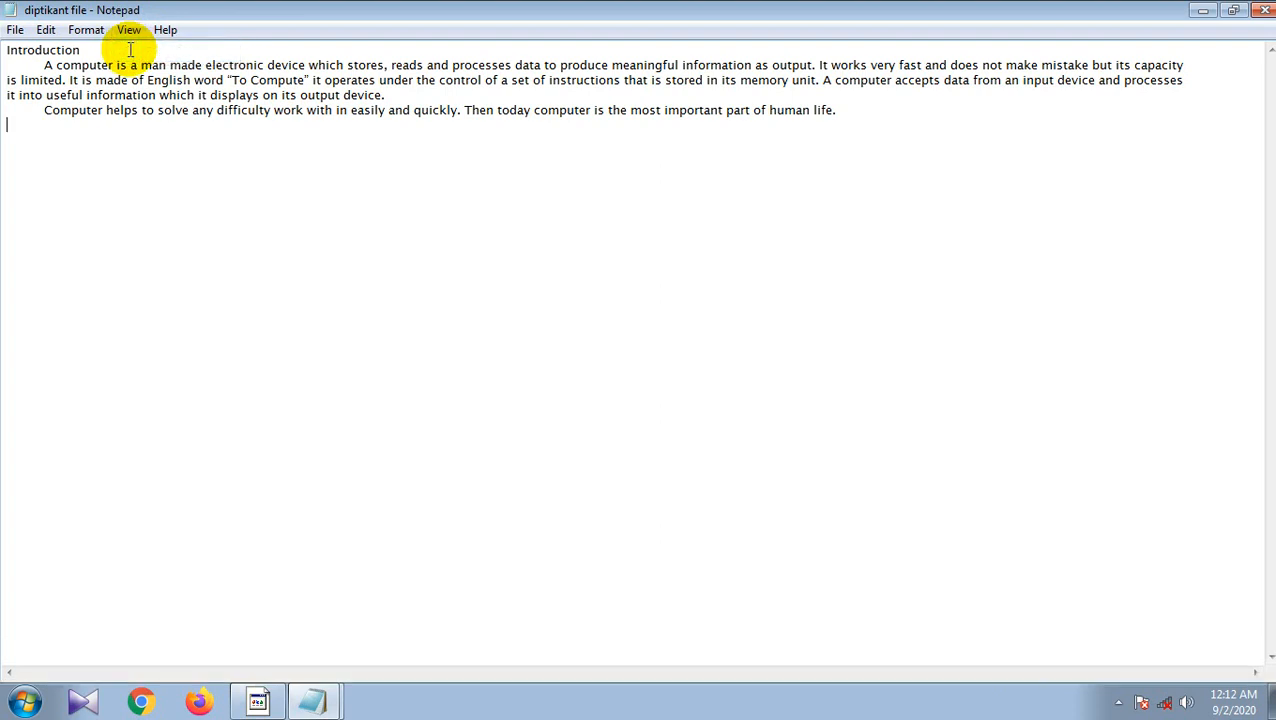
left_click(129, 30)
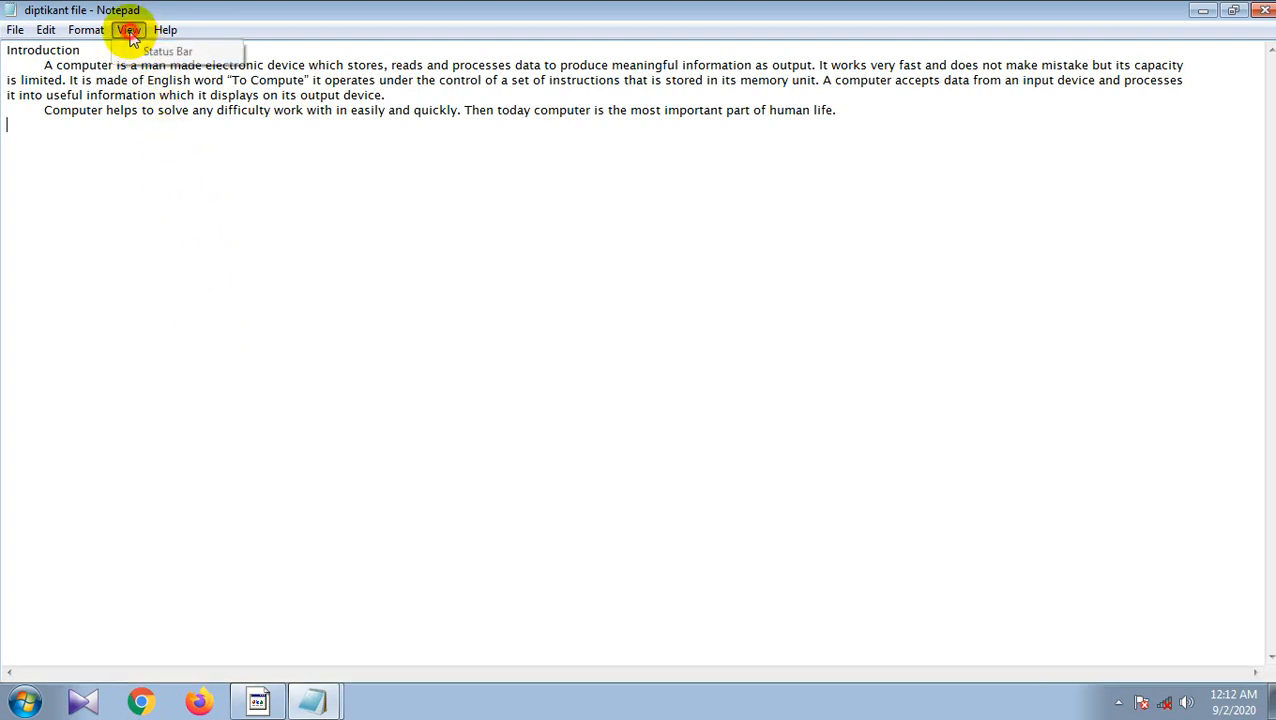
left_click(128, 50)
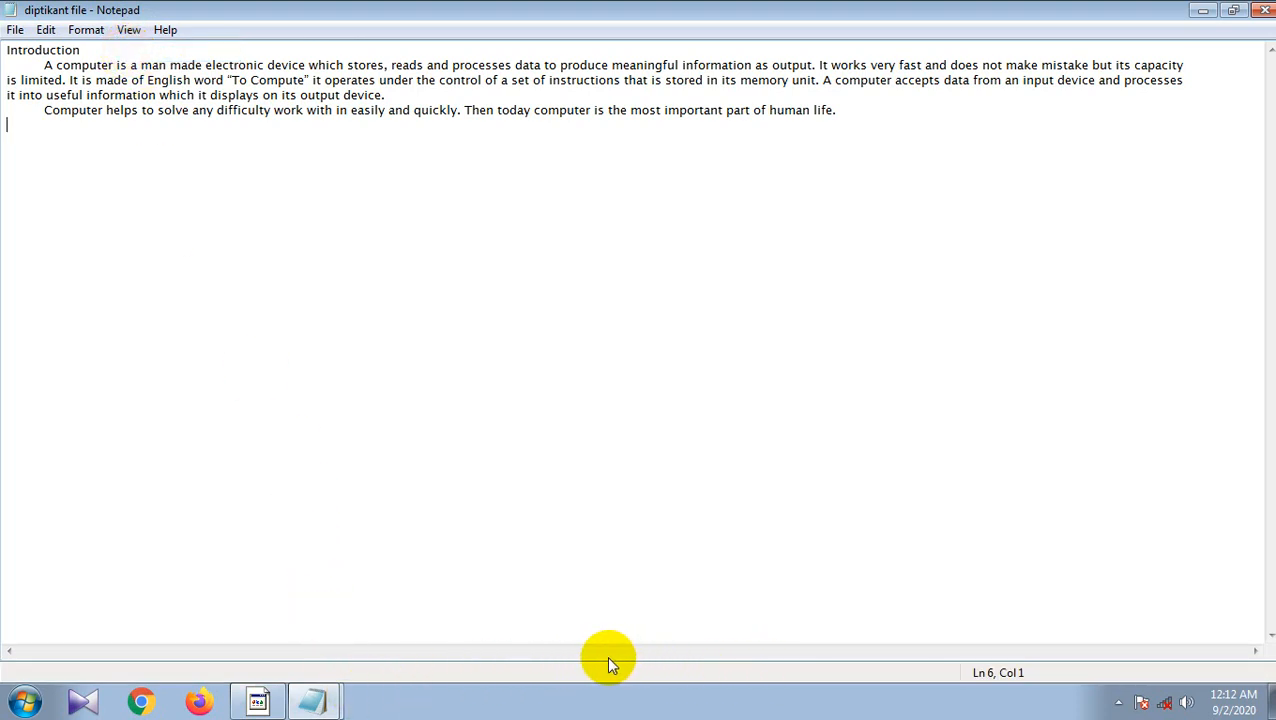
left_click(165, 30)
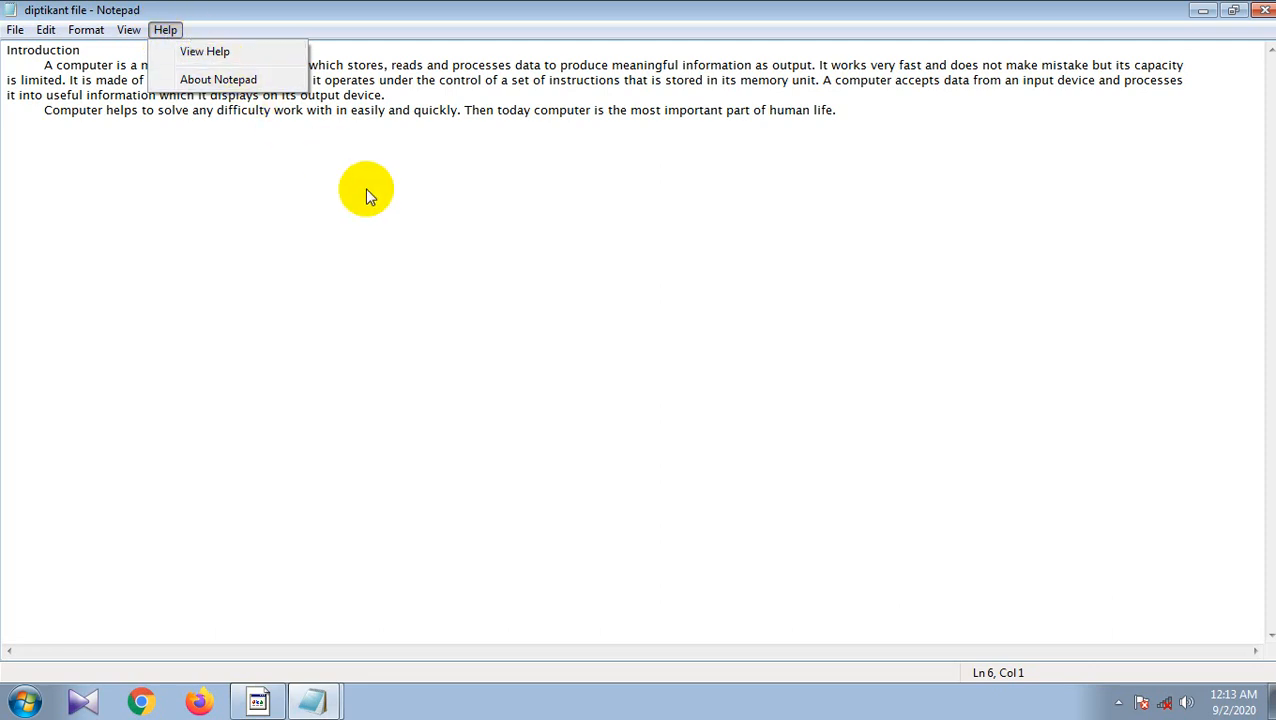
left_click(410, 236)
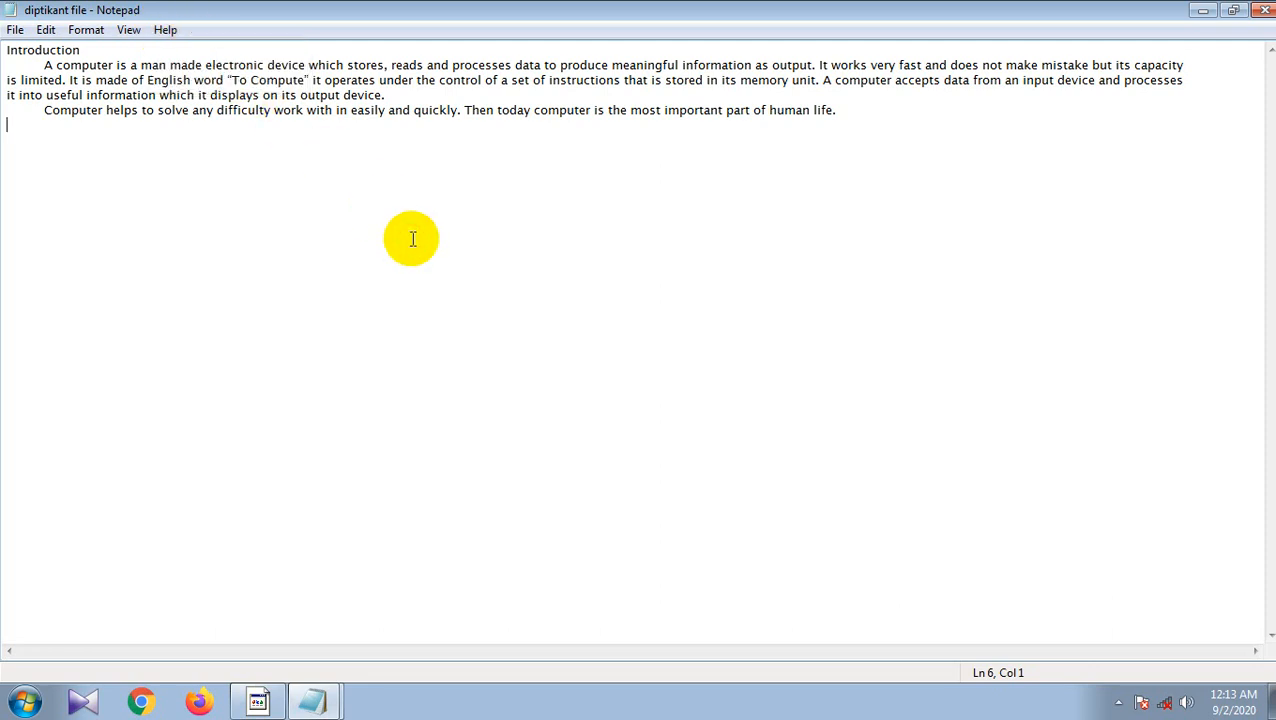